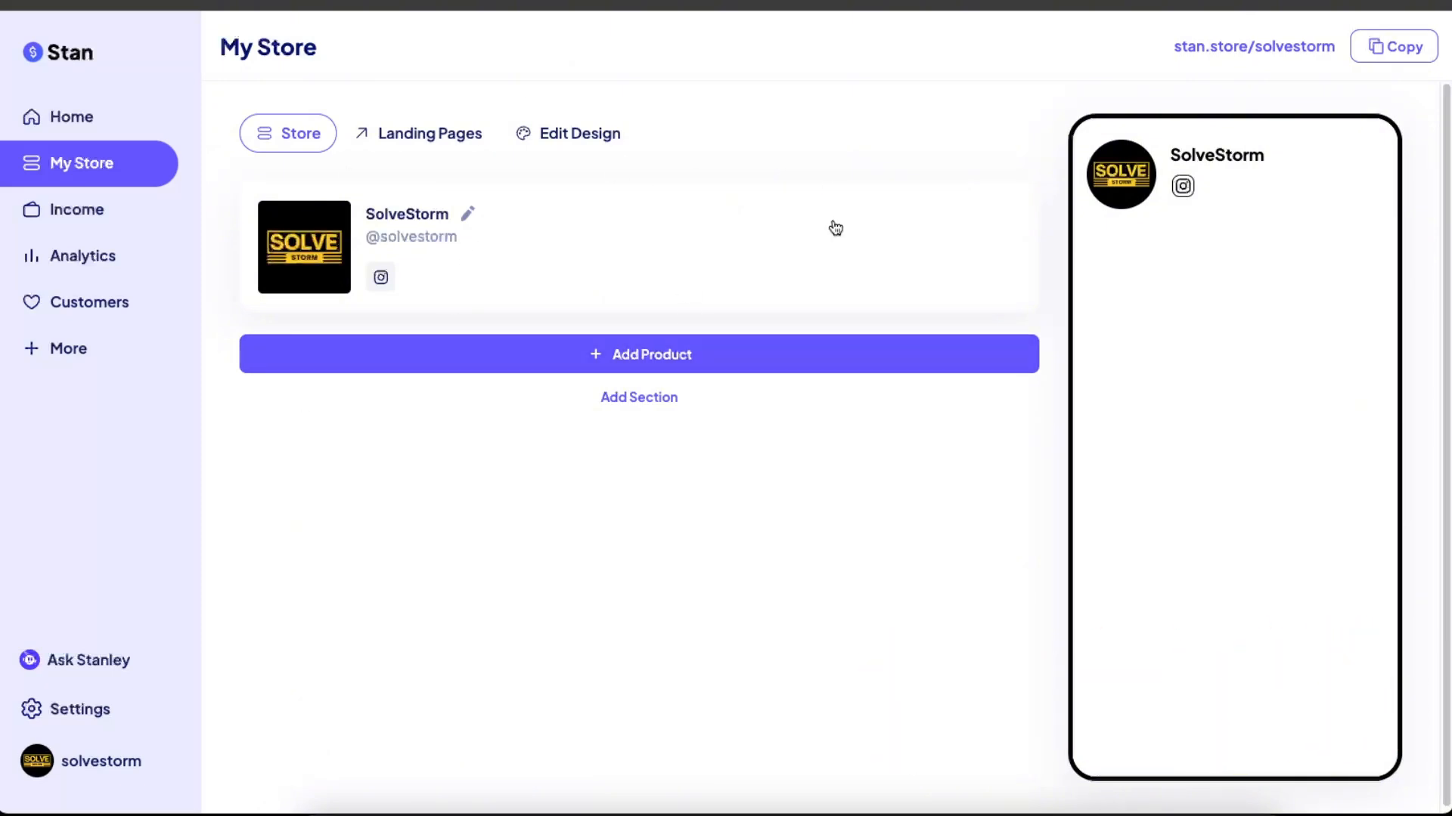
- Start a new eCourse product in the store and look over its thumbnail settings
left_click(648, 355)
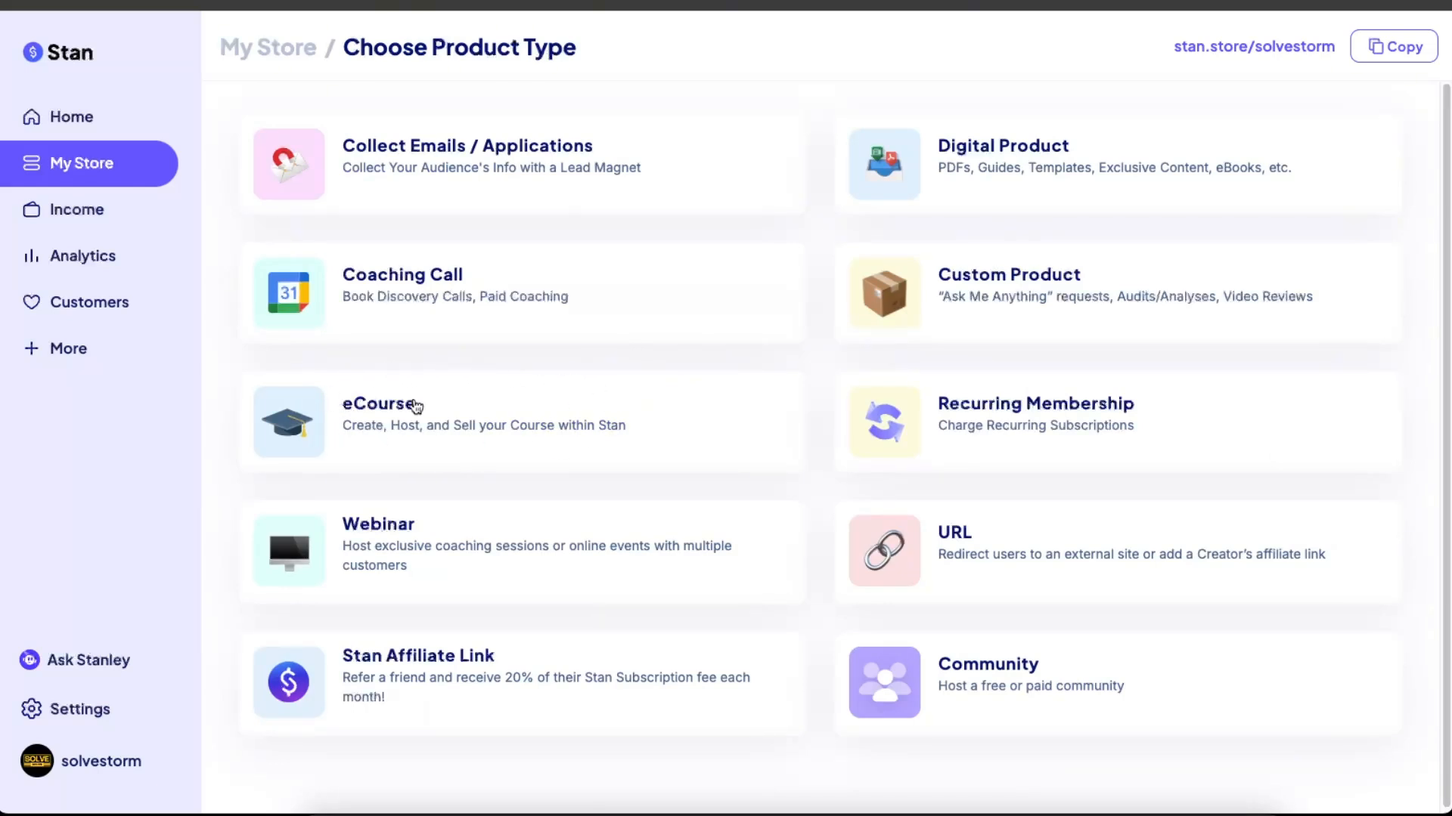
left_click(519, 440)
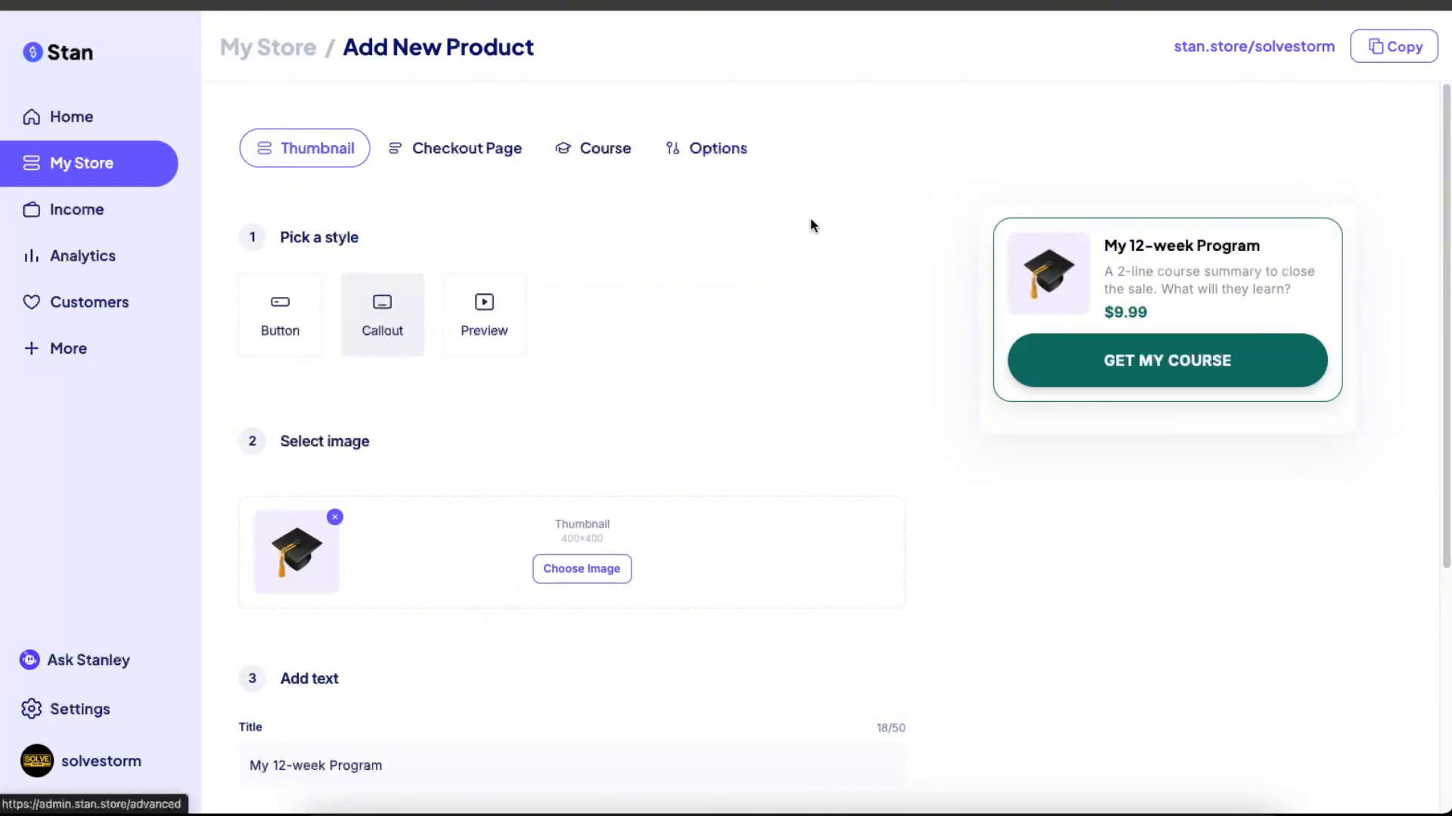
scroll(800, 418, "down", 5)
scroll(790, 419, "up", 5)
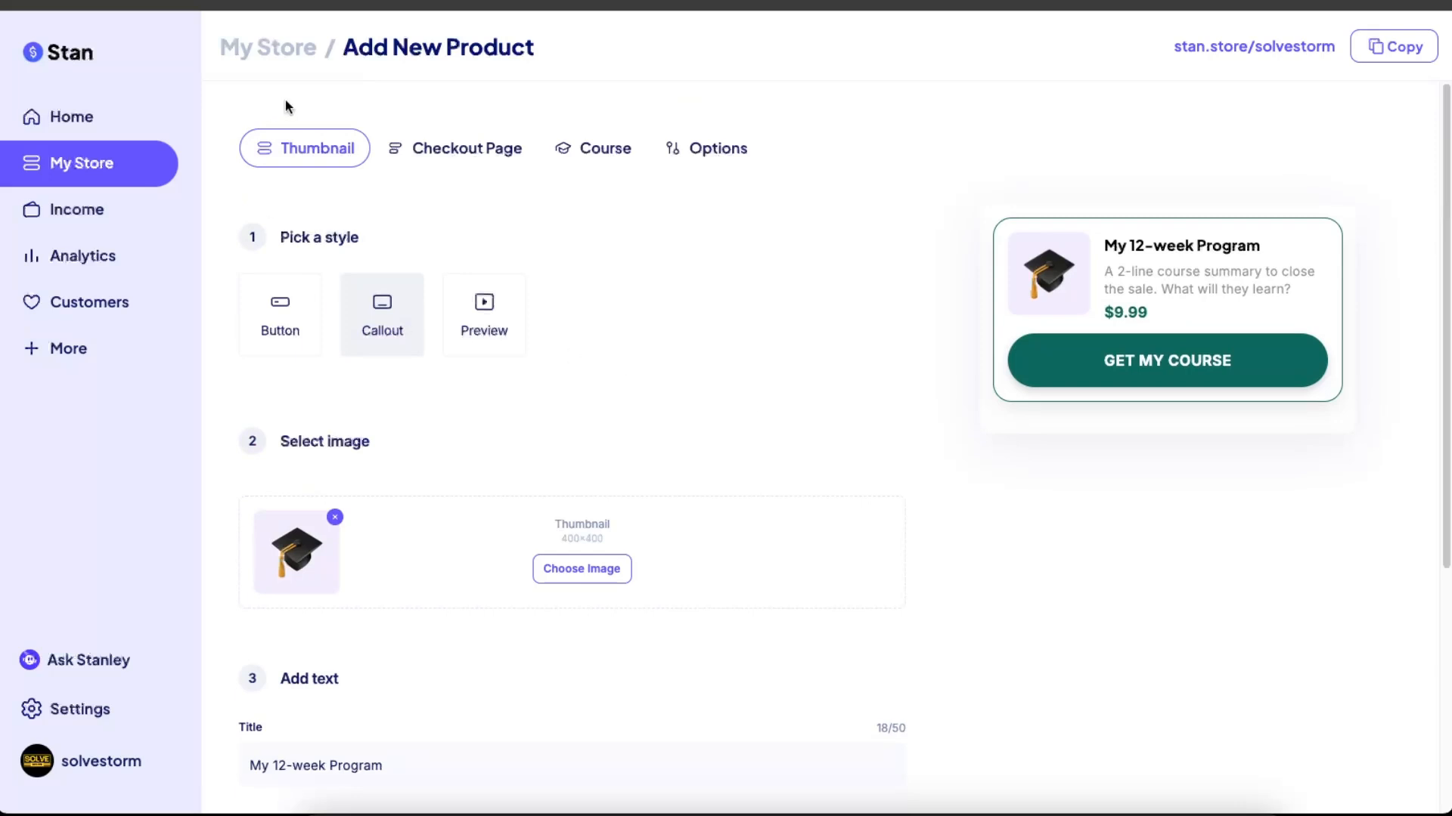
- Try the Button and Preview thumbnail styles and return to the Callout style
left_click(270, 328)
left_click(407, 327)
left_click(481, 326)
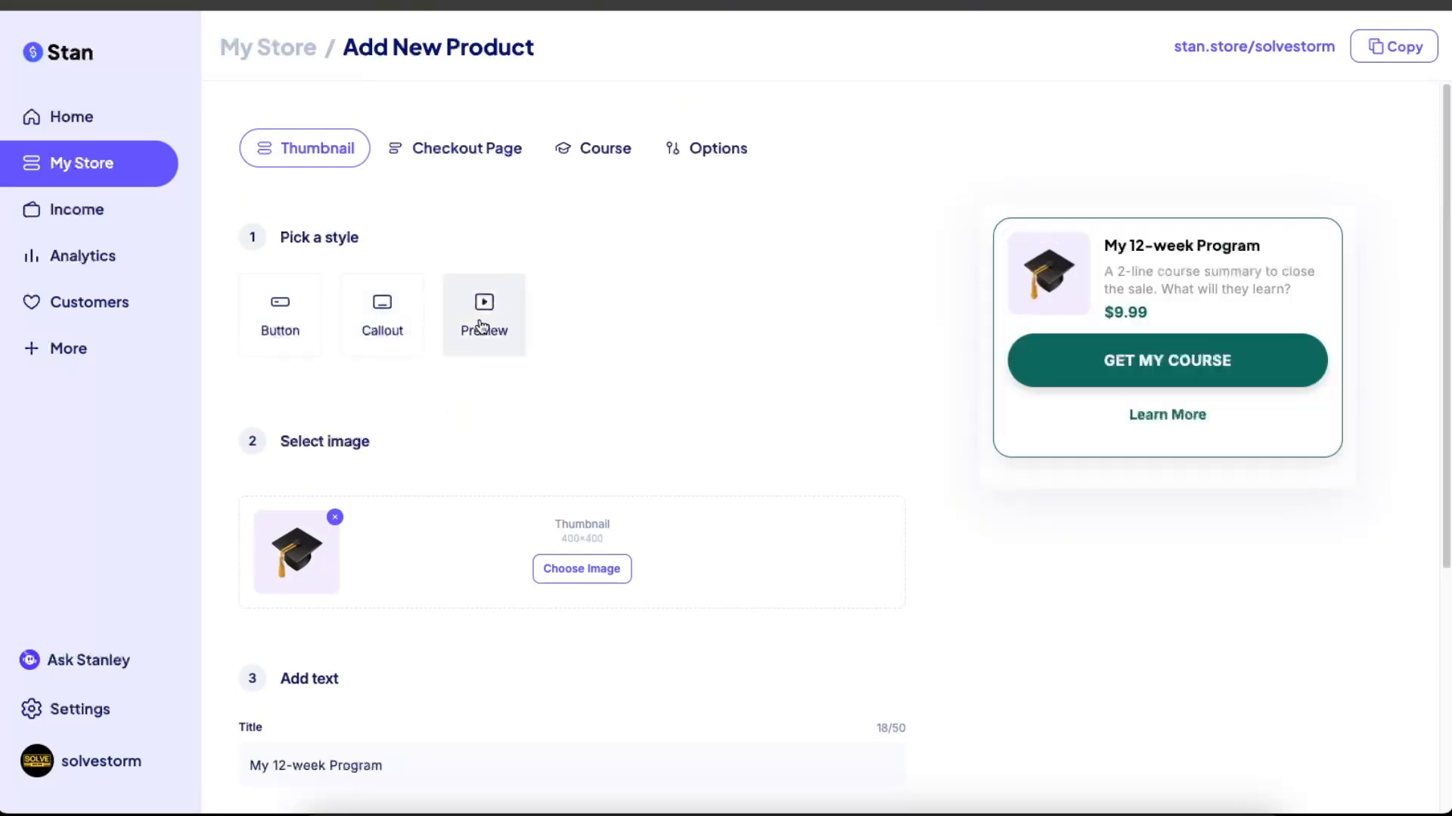
left_click(408, 325)
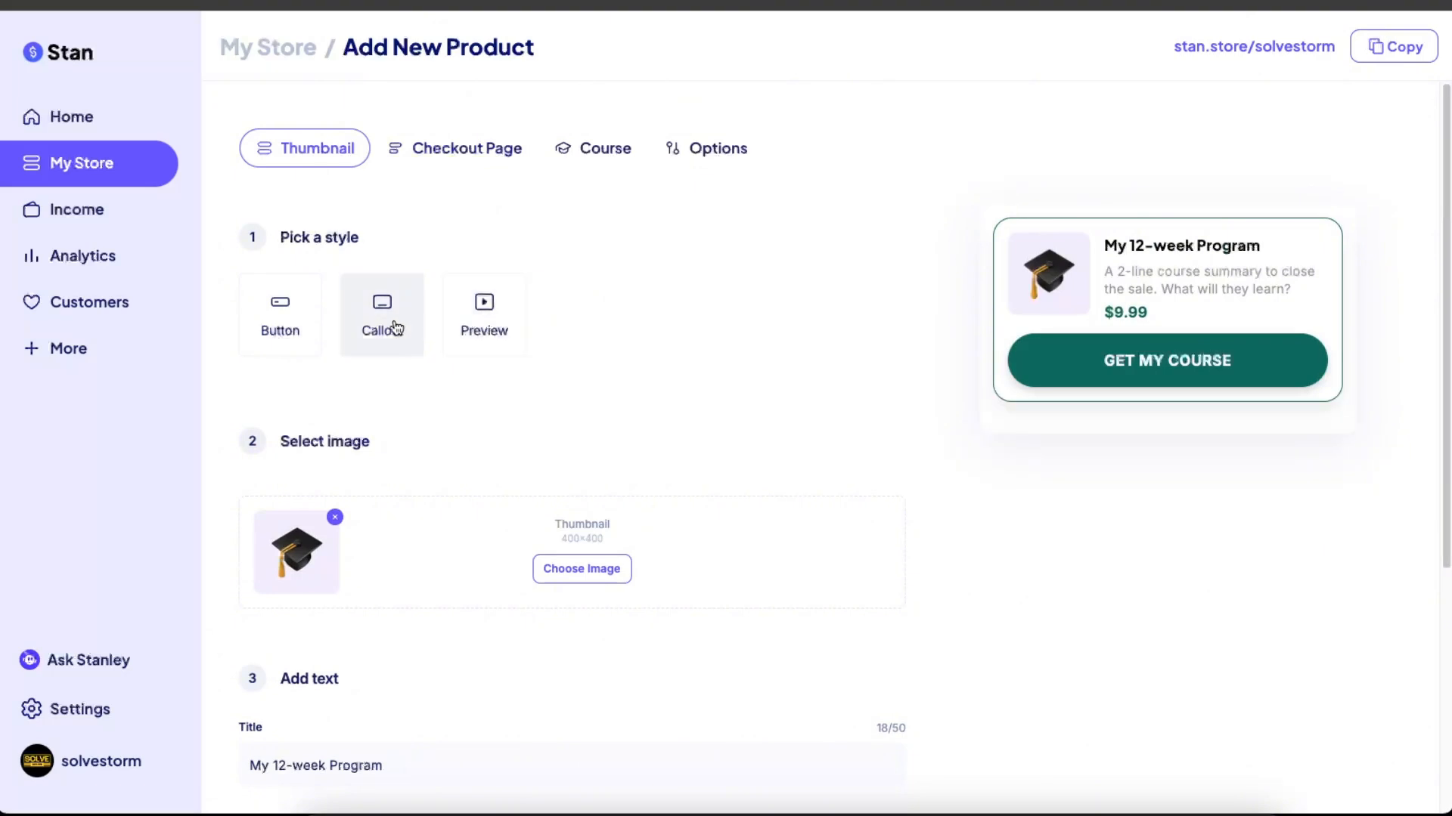
- Replace the default thumbnail image with the black SS logo
scroll(650, 348, "down", 5)
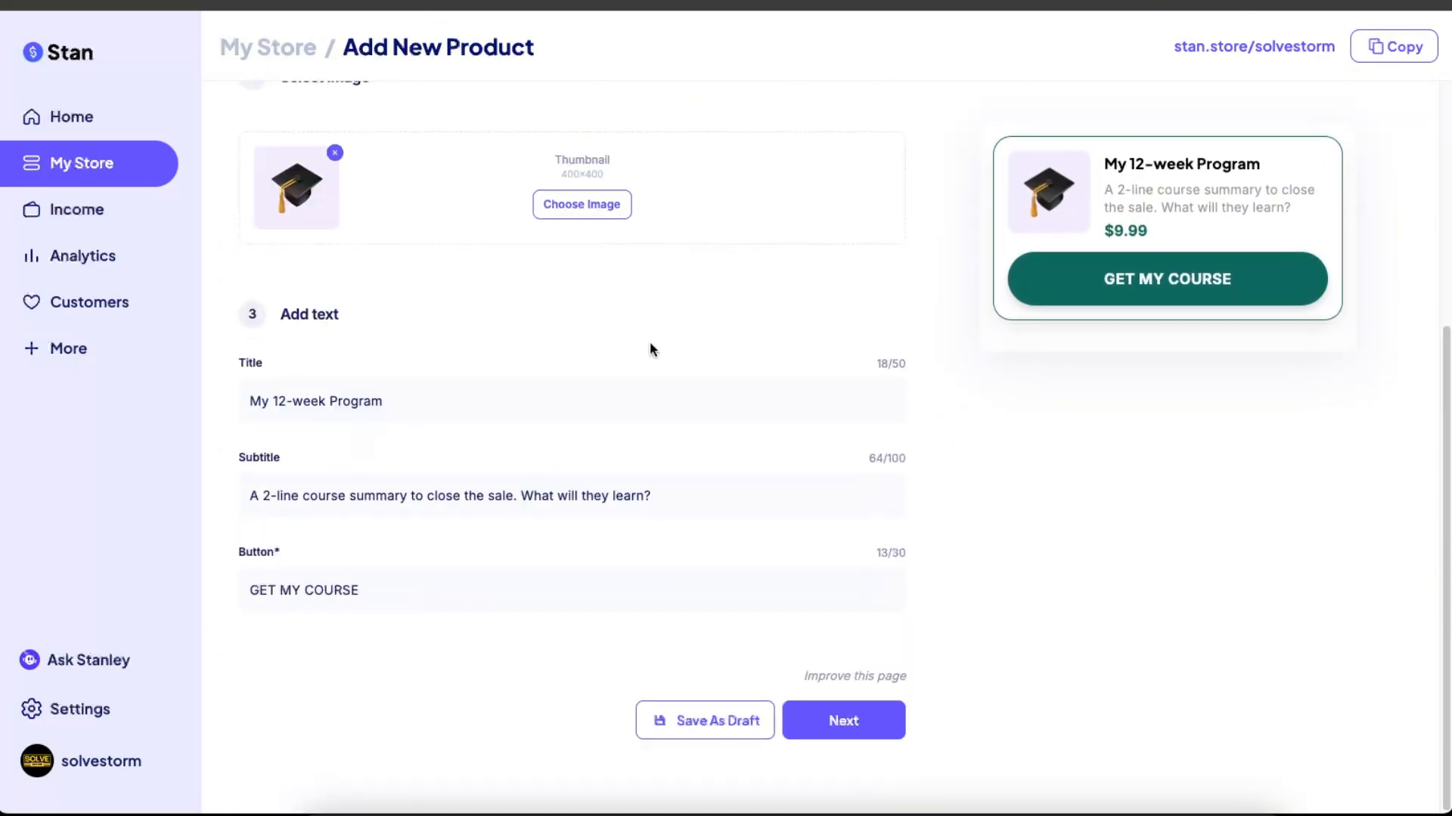
scroll(391, 479, "up", 5)
scroll(481, 414, "down", 2)
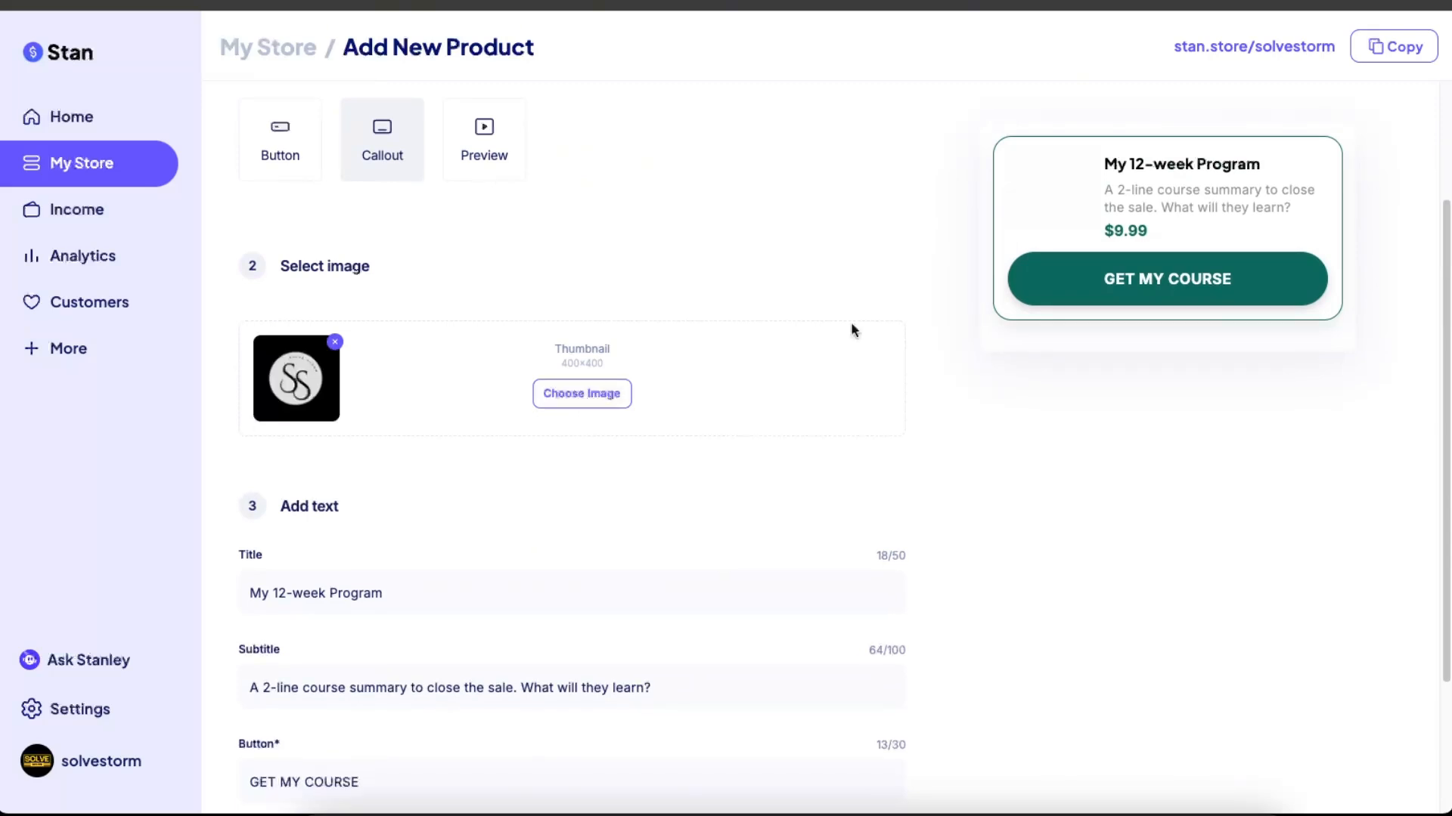
- Set the thumbnail title to "Mastering Digital Products: Turn Your Creativity i"
scroll(852, 331, "down", 2)
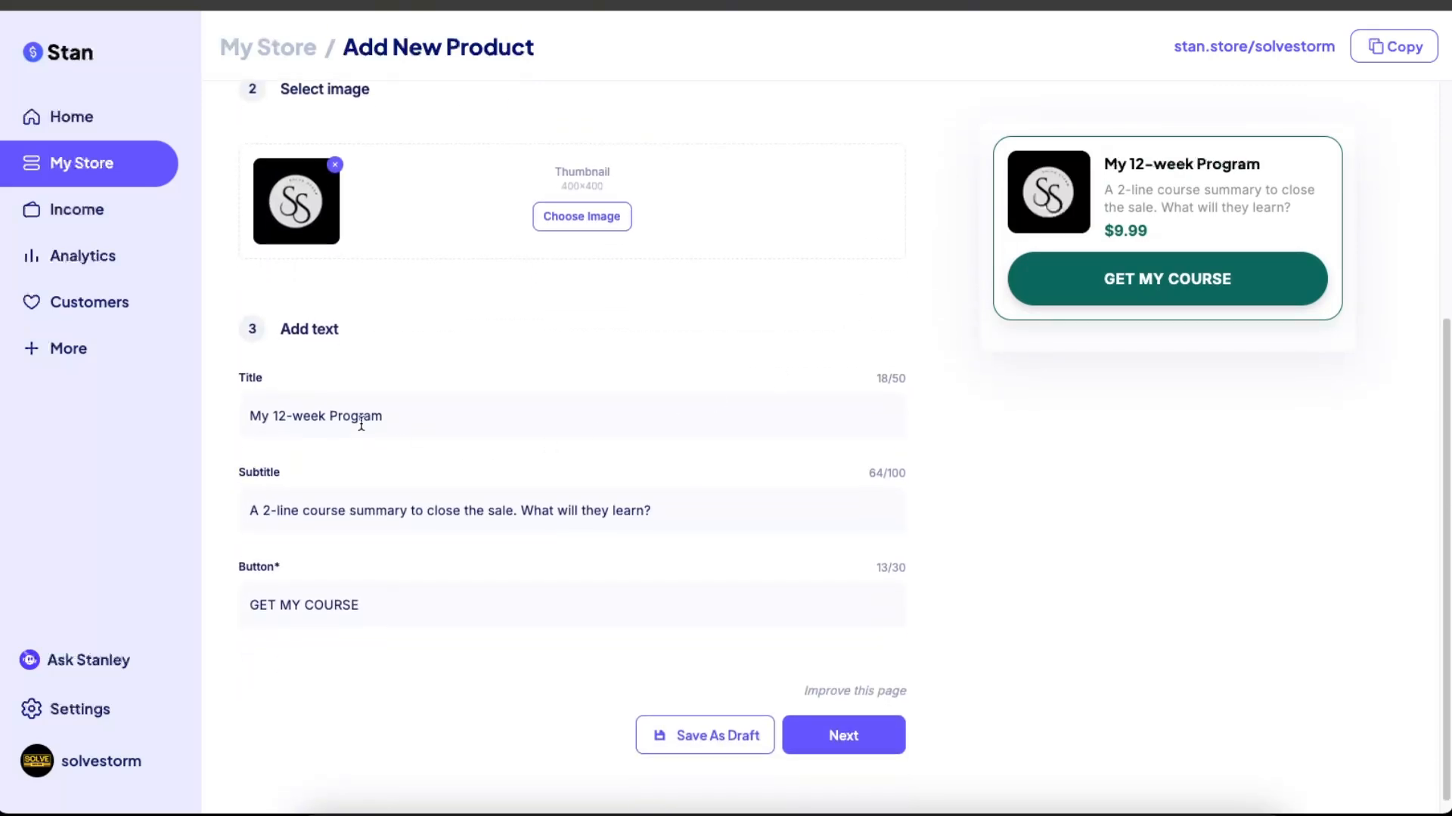
left_click_drag(398, 412, 250, 412)
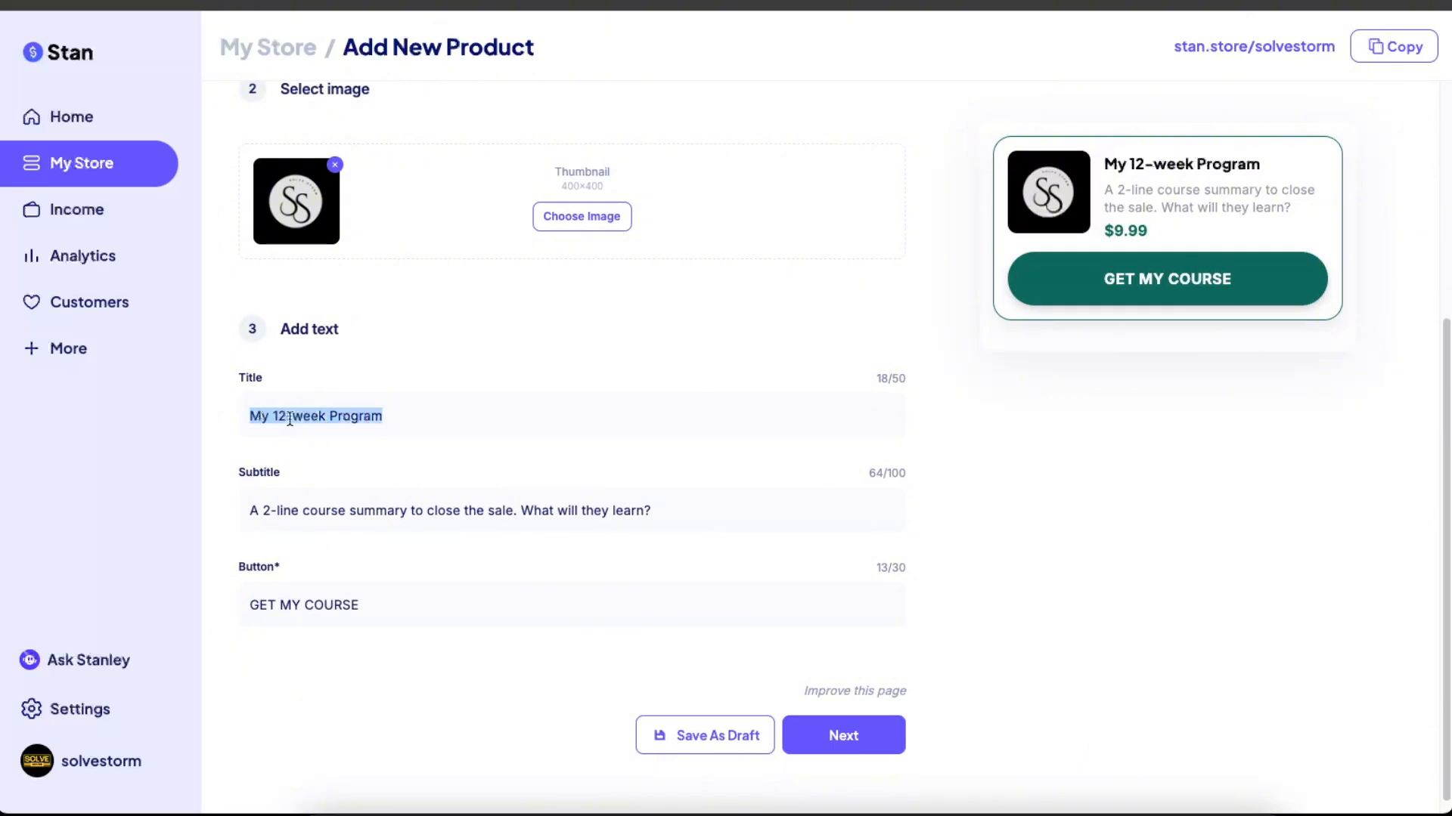
type("IO")
key("BackSpace")
key("BackSpace")
type("Mastering Digital Products: Turn Your Creativity i")
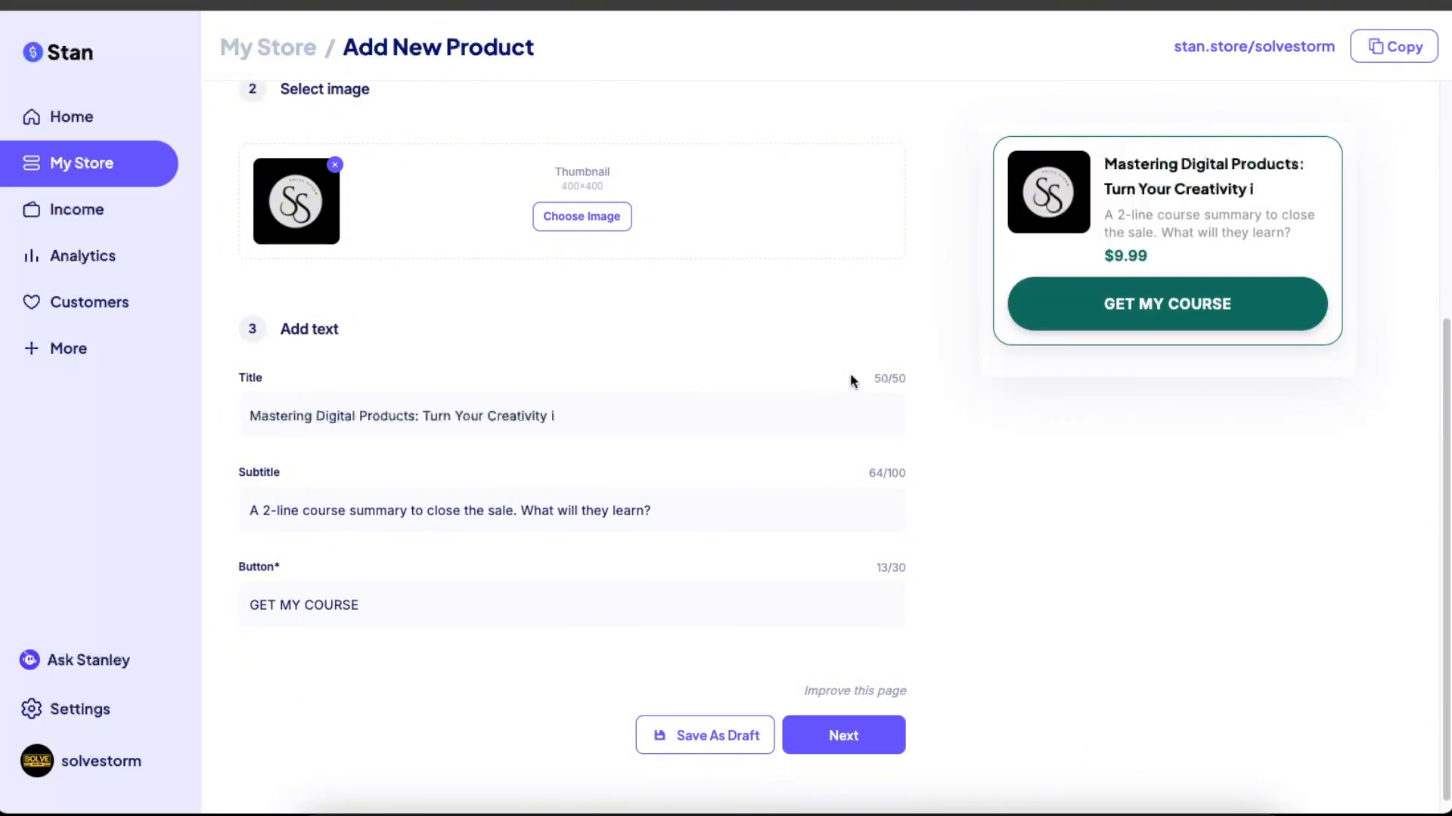
- Set the title to "Turn Your Creativity Into Passive Income" and subtitle to "Mastering Digital Products For Full-Time Income FULL COURSE", and continue to the checkout page
left_click(905, 379)
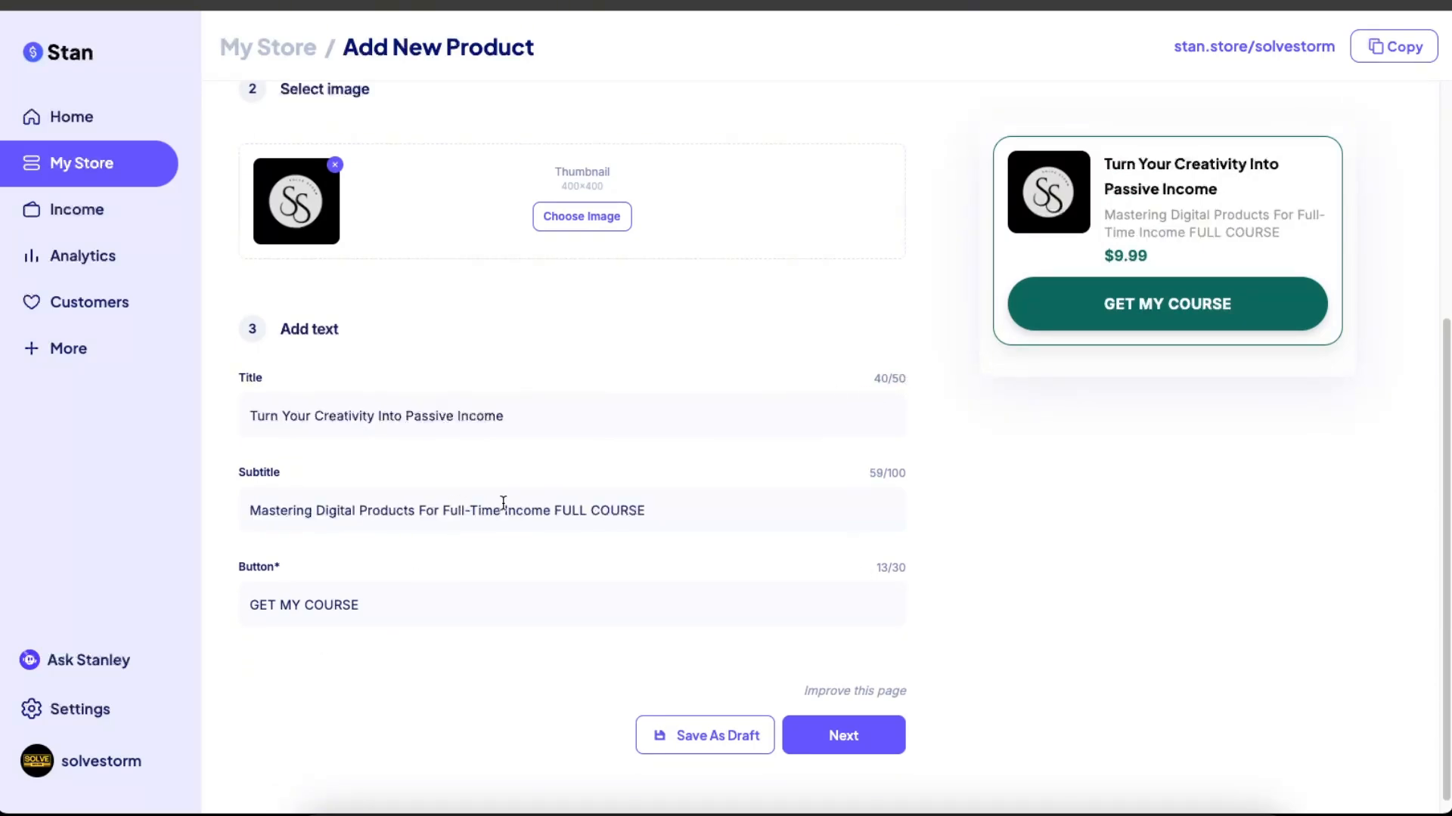
left_click(843, 736)
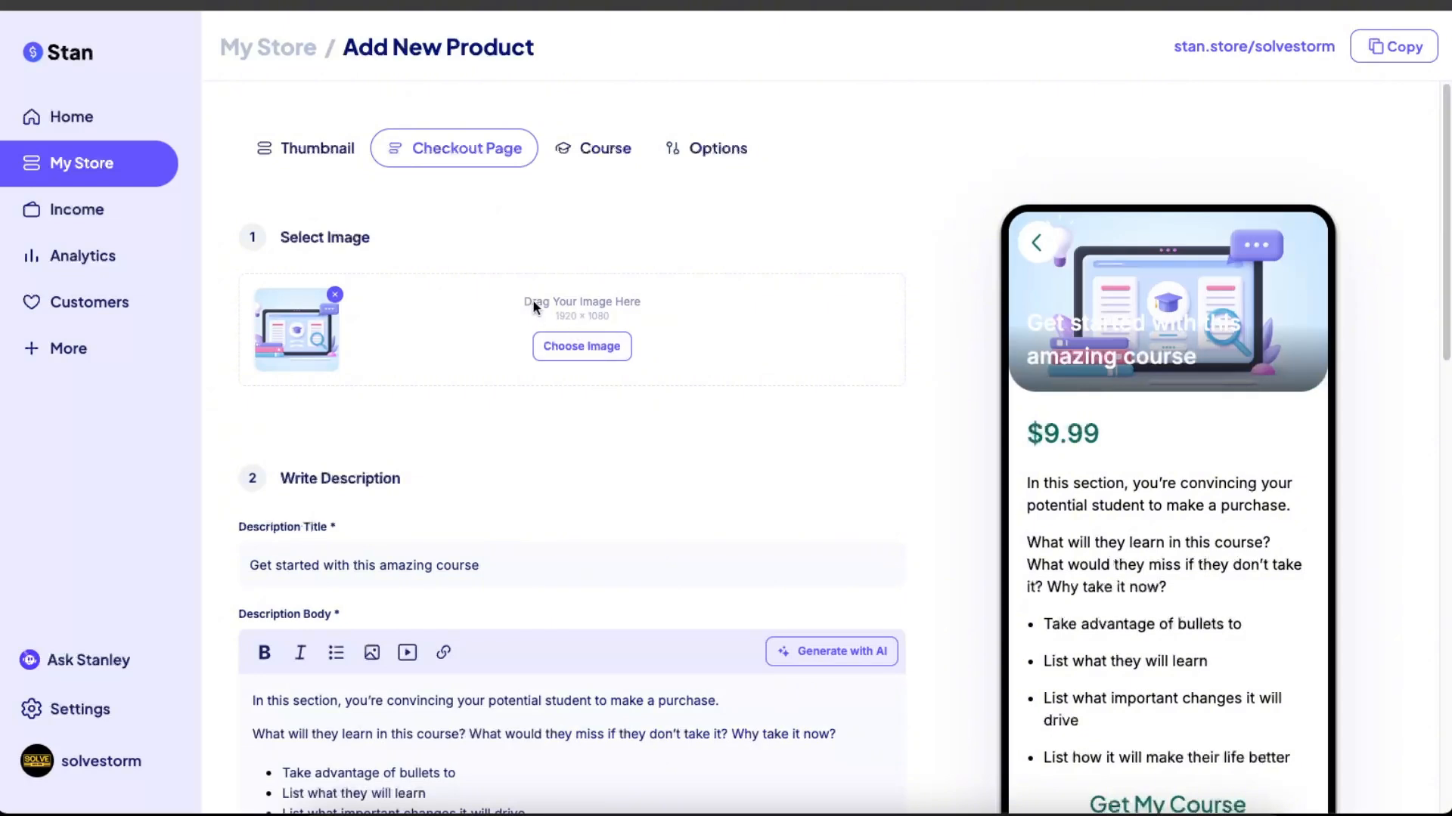
- Replace the checkout page's header image with the collage of digital product graphics
left_click_drag(533, 302, 576, 328)
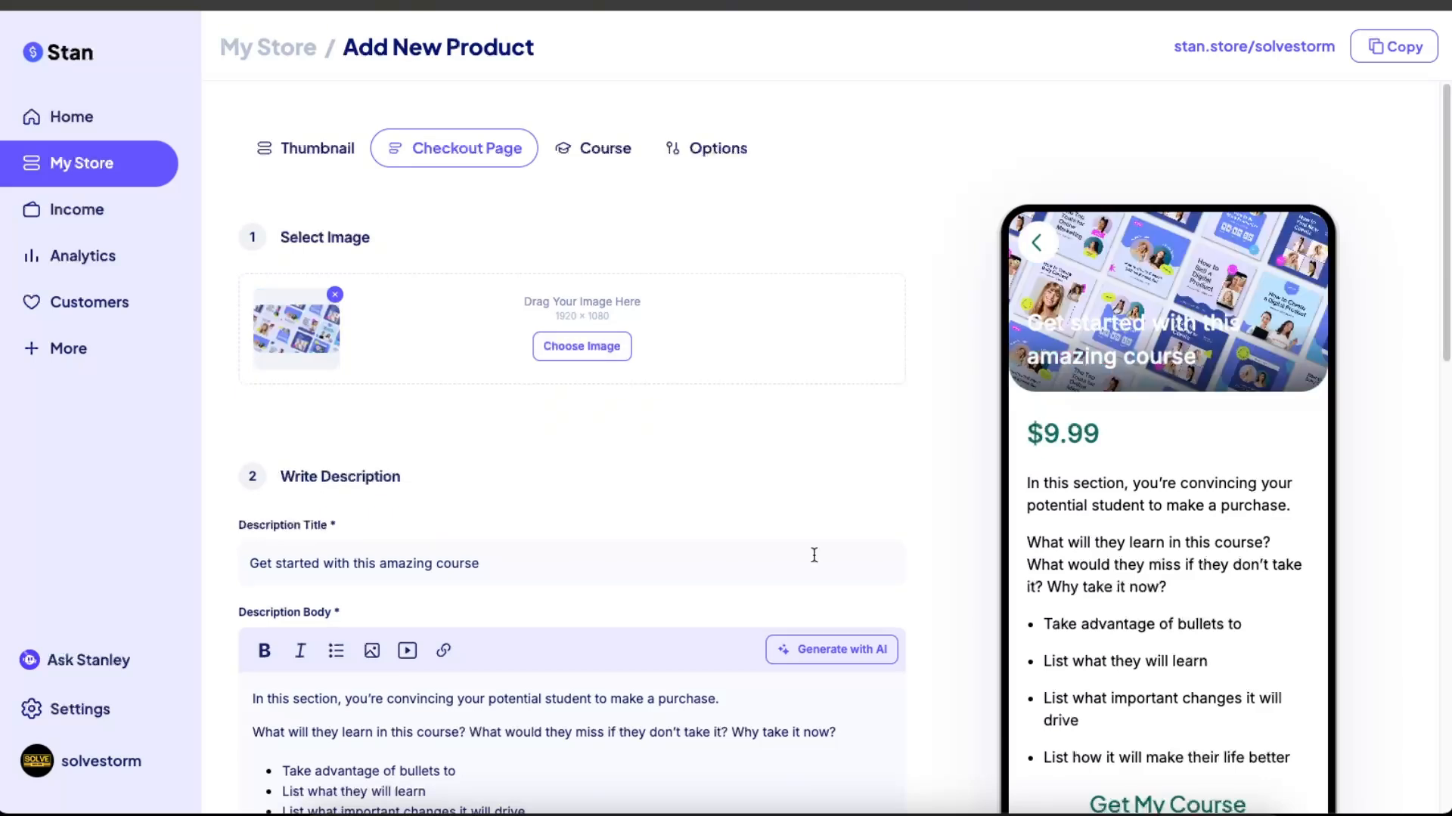
- Copy the short product description from the ChatGPT answer and replace the placeholder text in the checkout description body with it
scroll(748, 529, "down", 2)
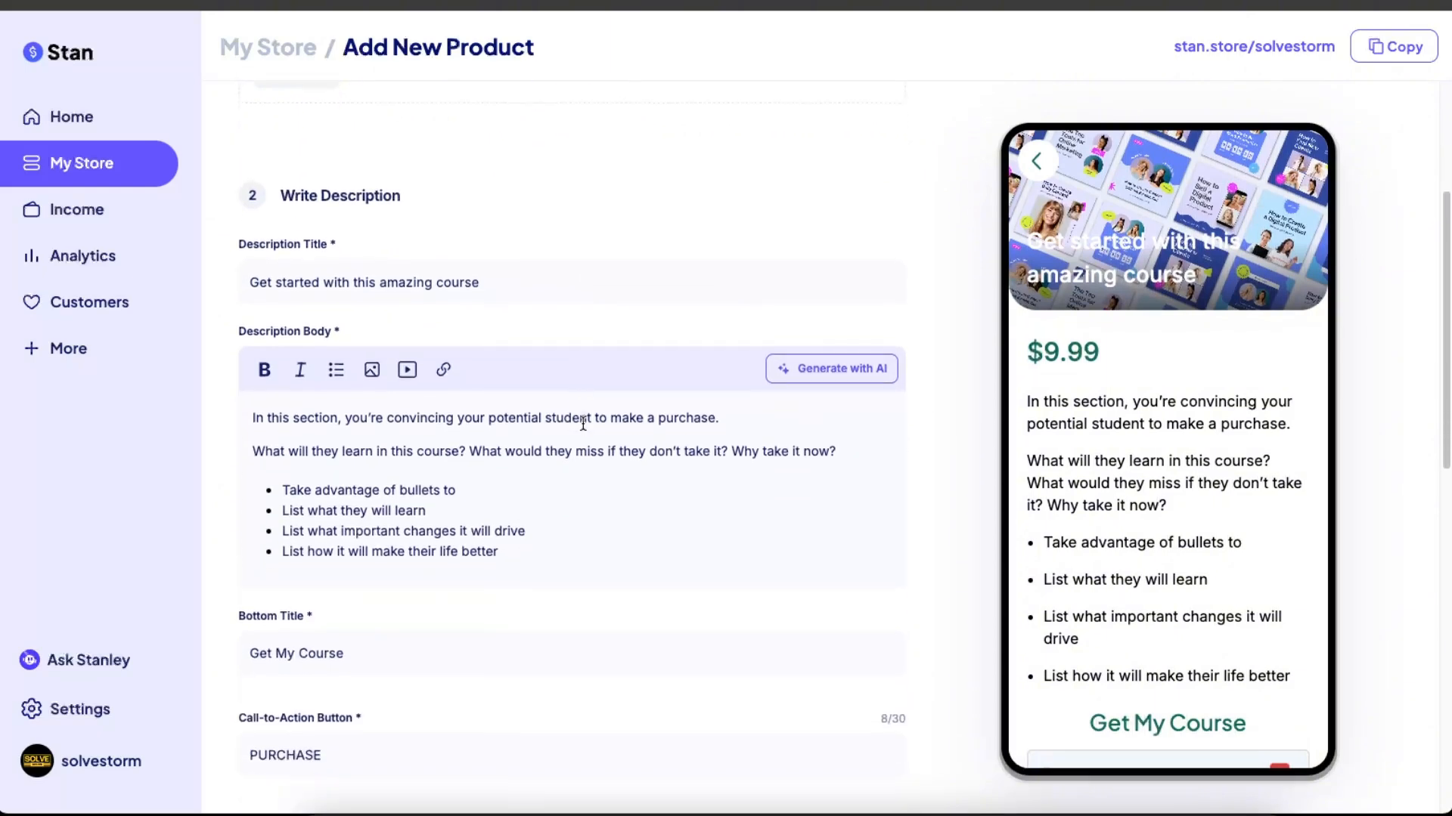
scroll(548, 408, "down", 2)
left_click(548, 525)
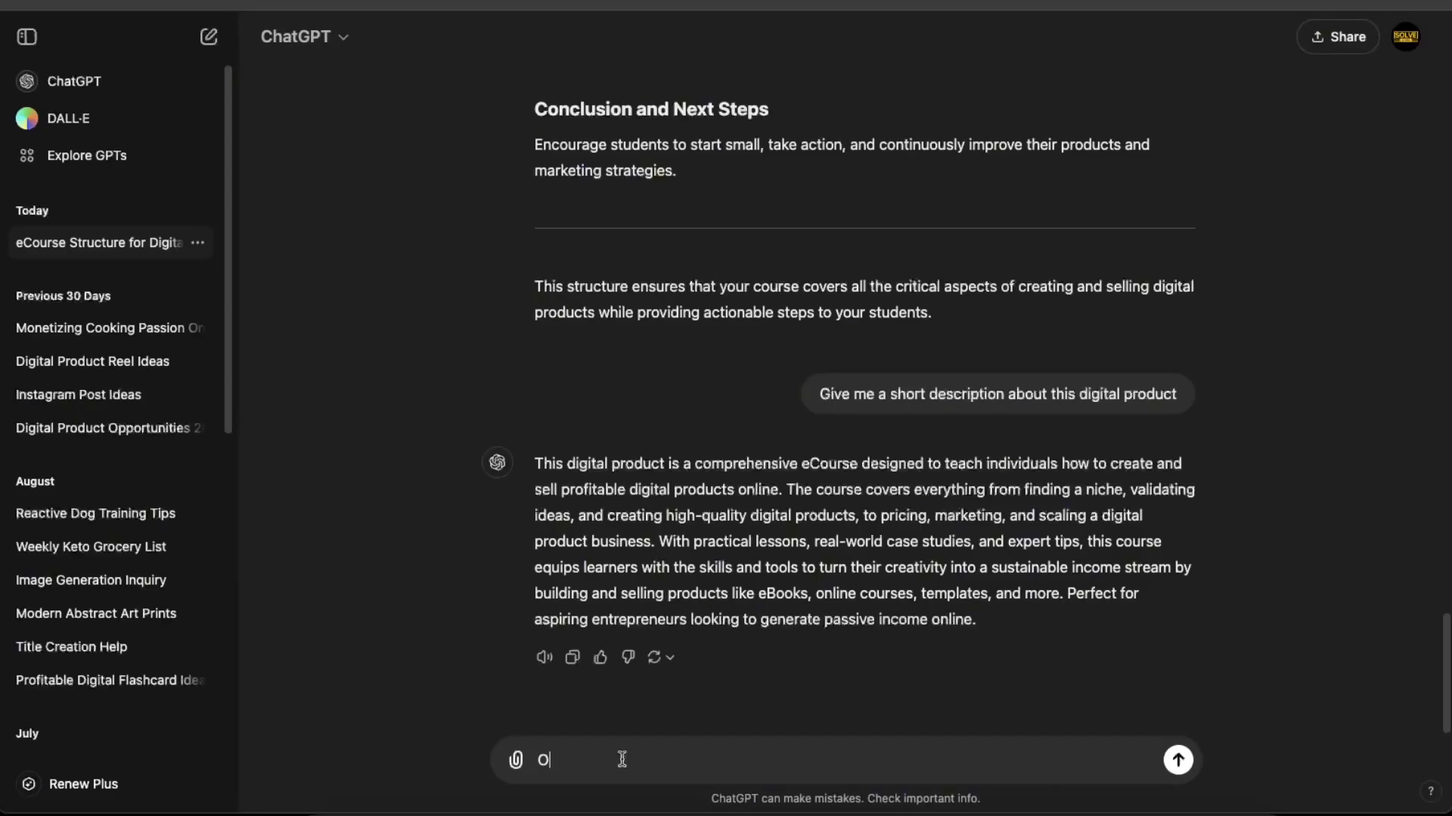
left_click_drag(529, 465, 979, 625)
key("super+c")
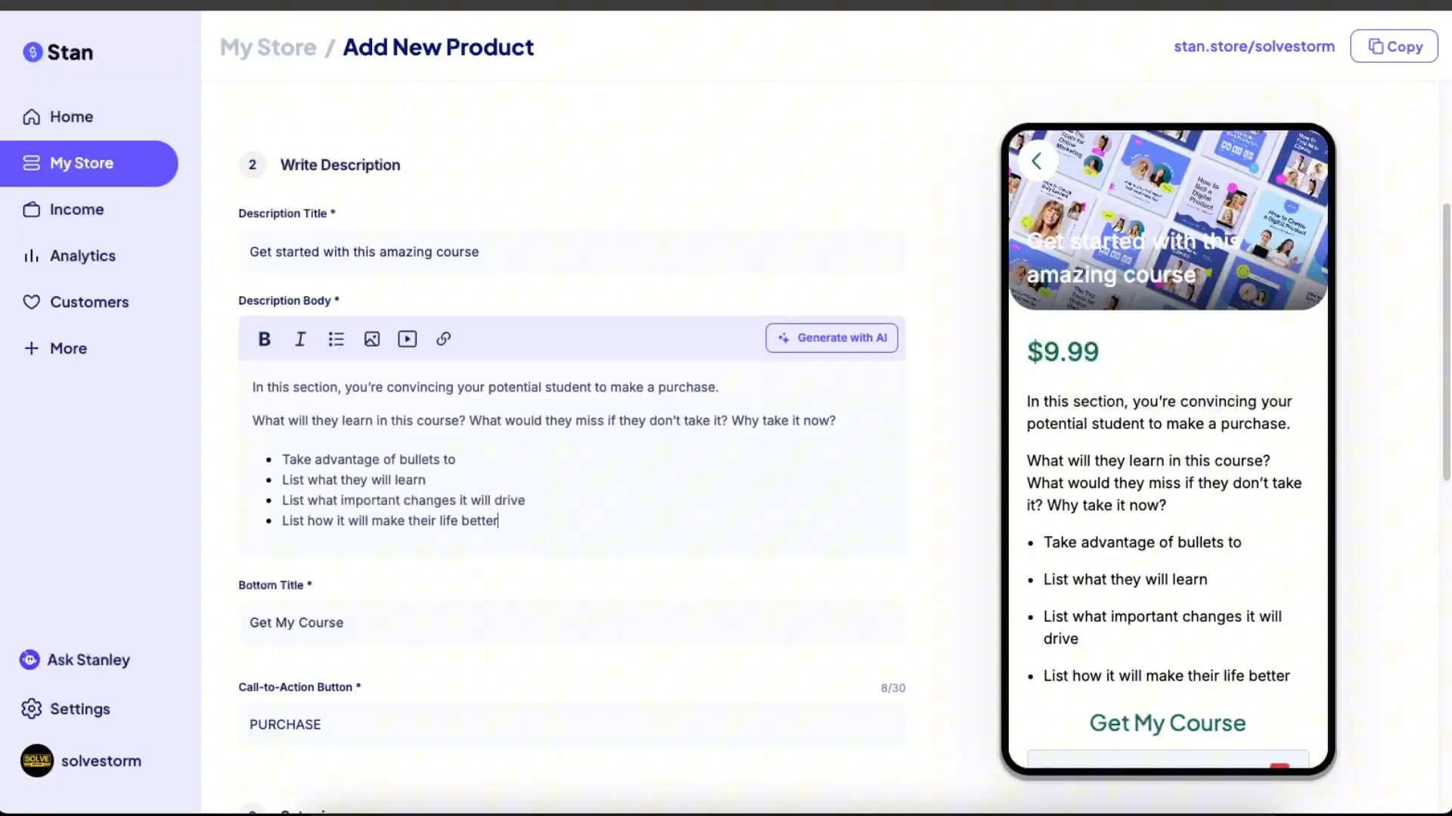
key("super+a")
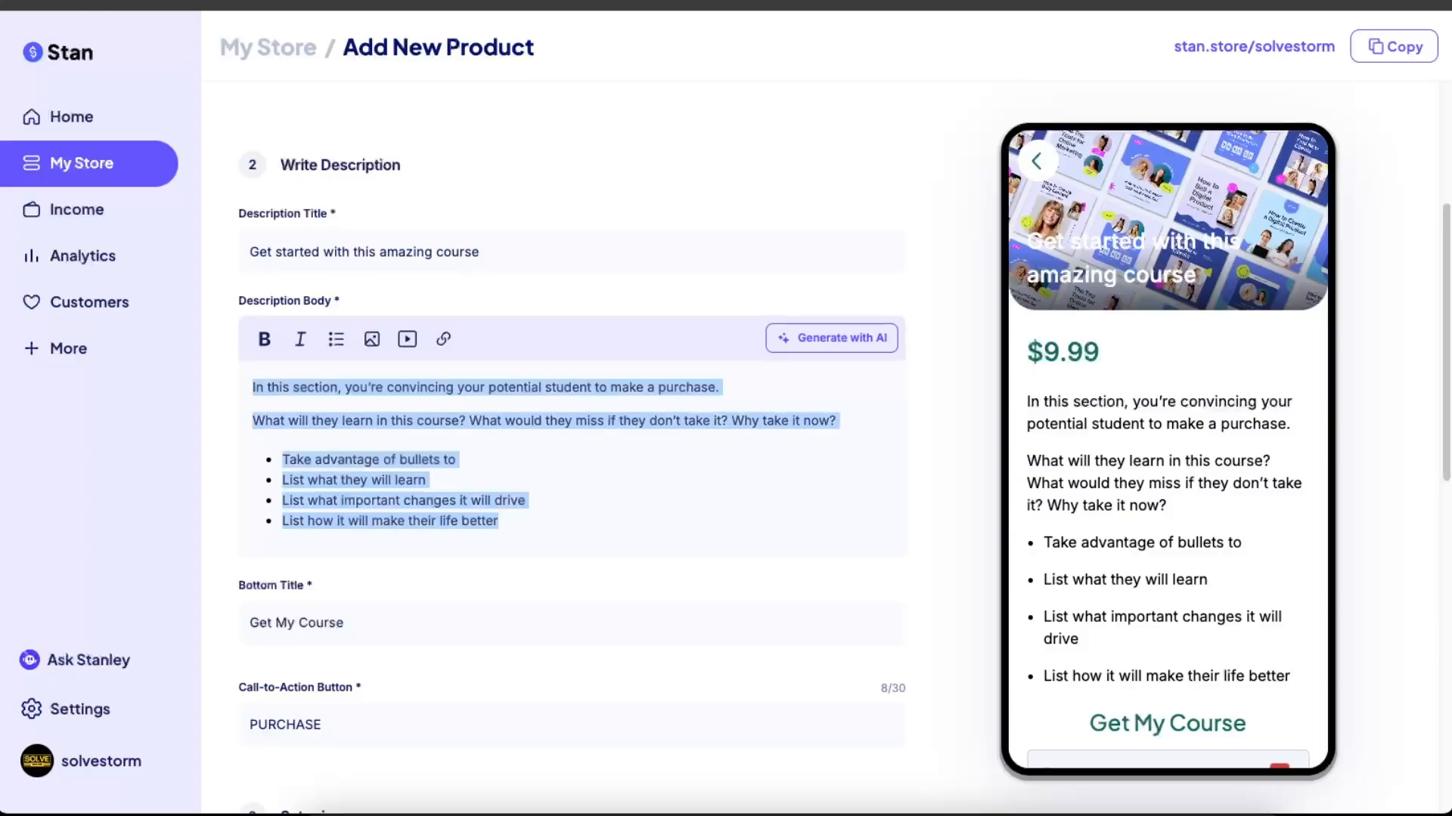
key("super+v")
- Review the checkout page's purchase text, price and available custom field types without adding a field, and continue to the course content
scroll(456, 481, "down", 5)
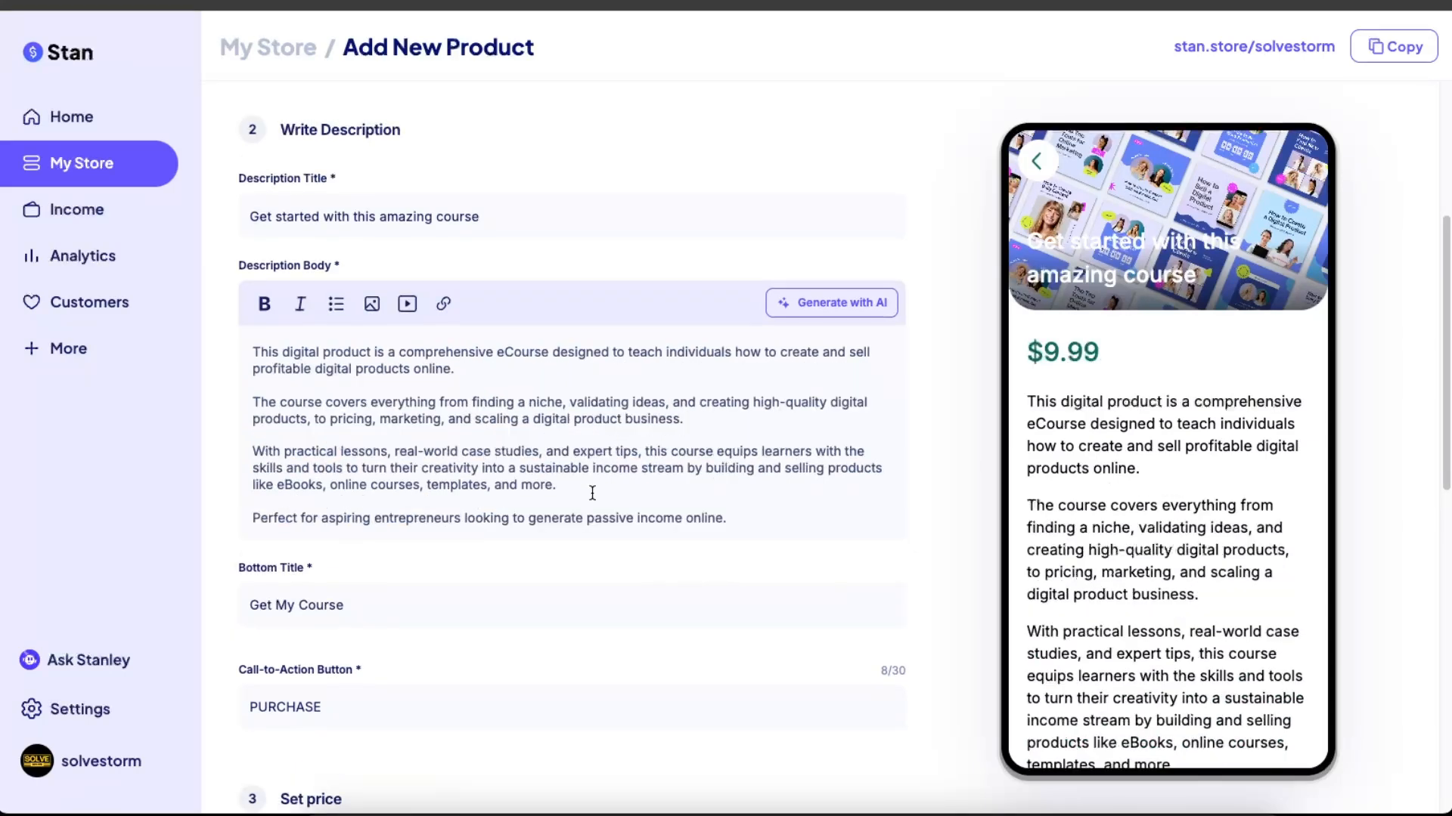
scroll(1227, 542, "down", 5)
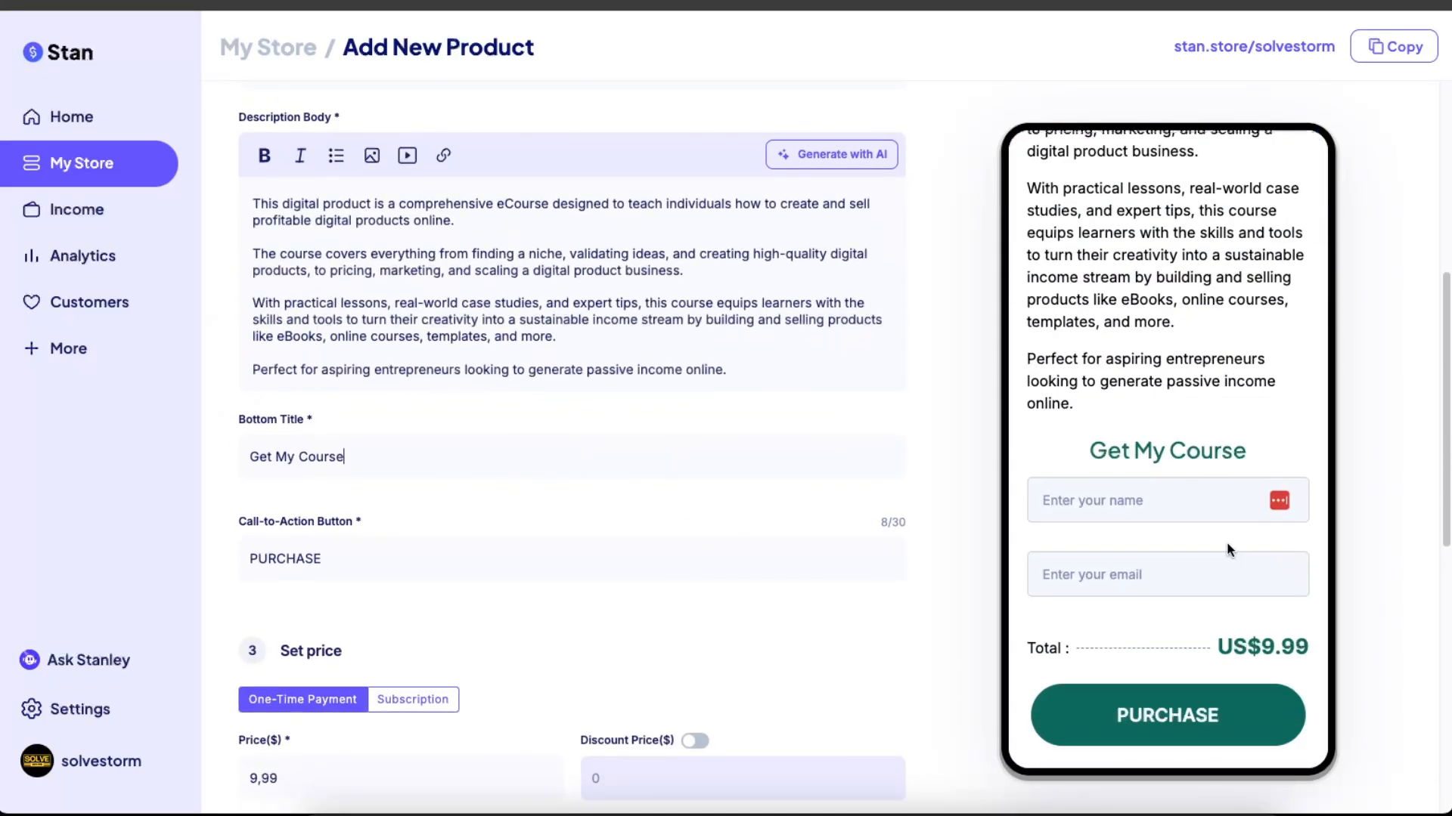
scroll(333, 539, "down", 8)
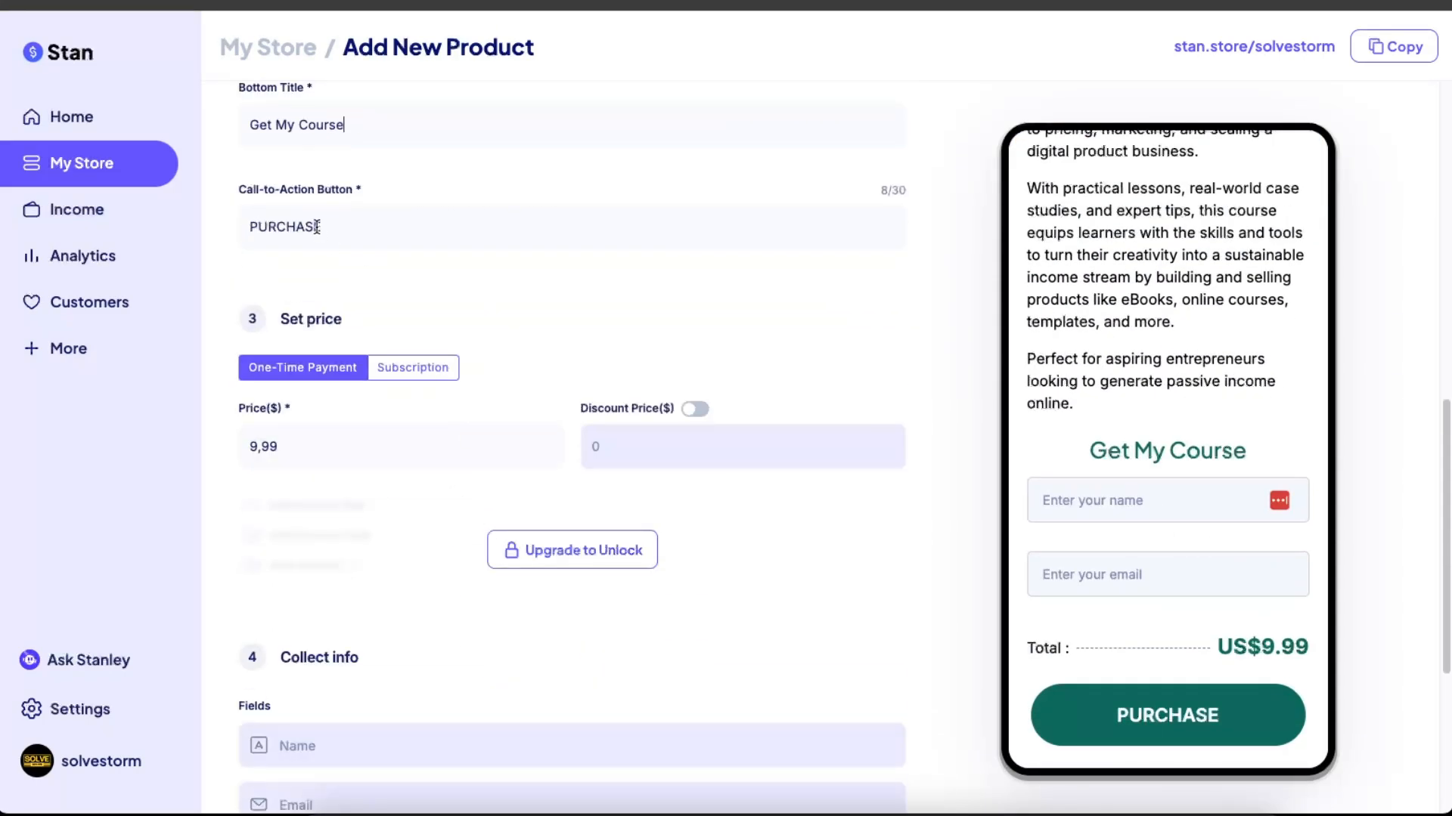
scroll(569, 360, "down", 2)
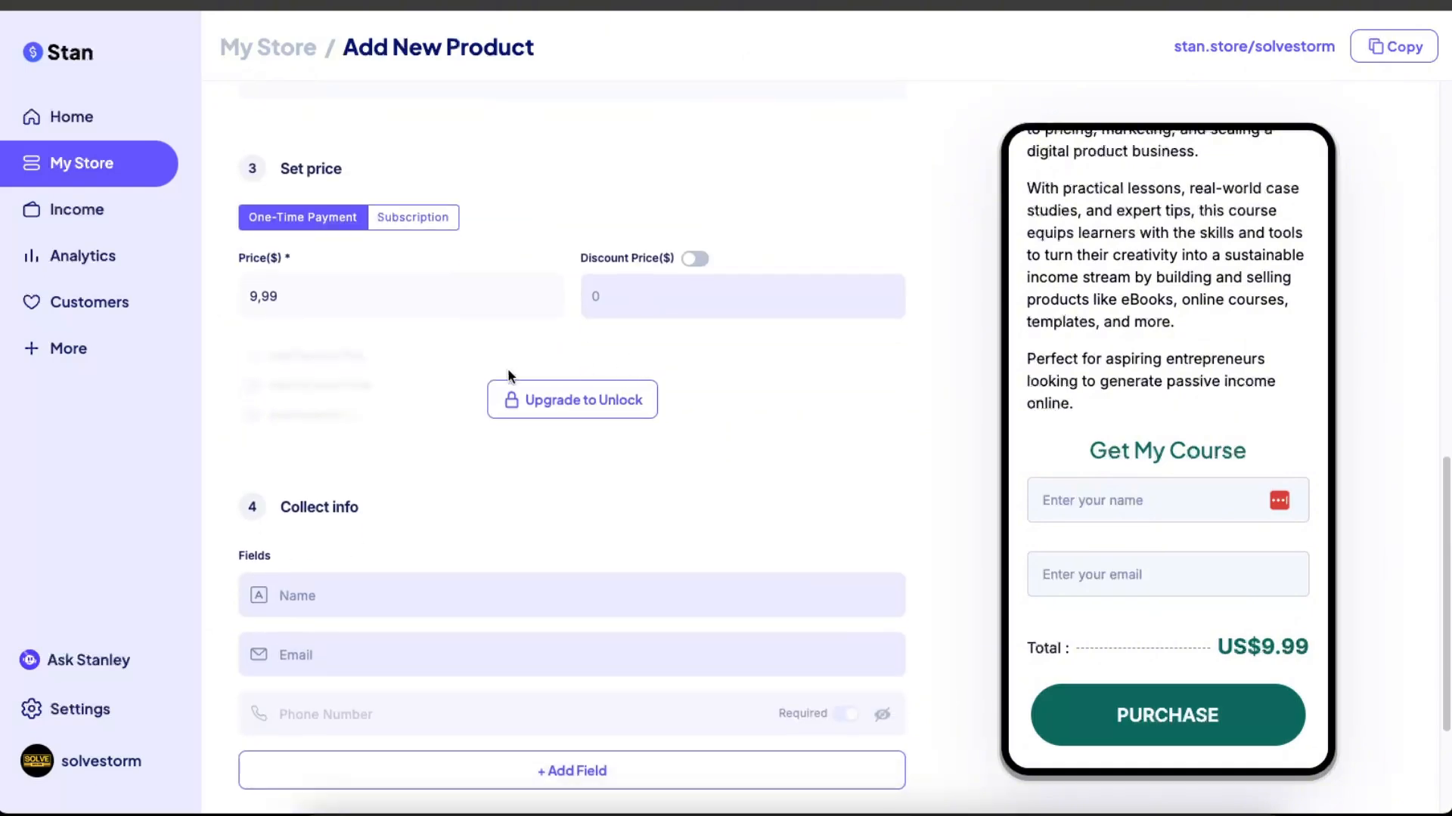
scroll(656, 460, "down", 3)
left_click(518, 566)
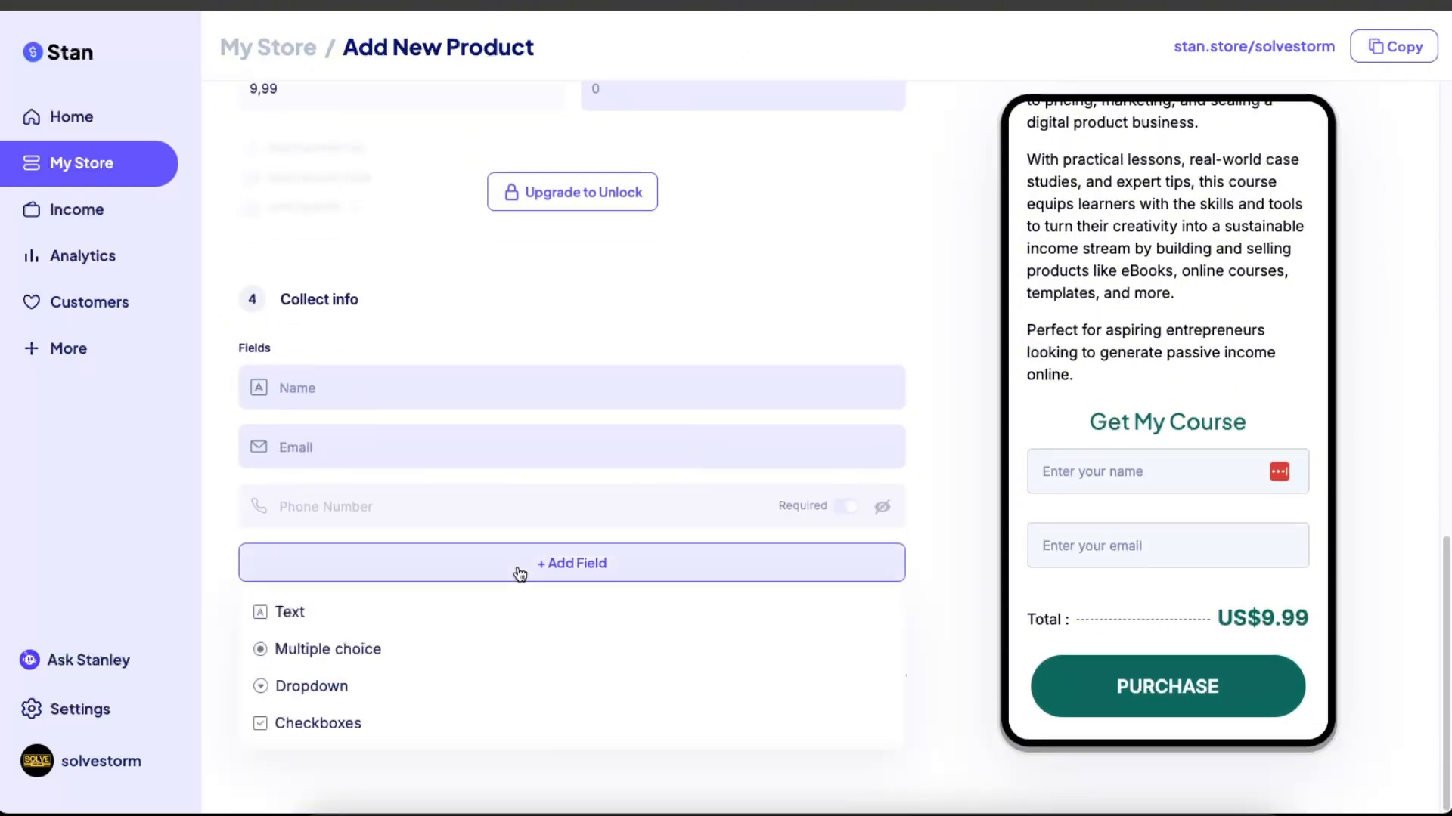
left_click(960, 237)
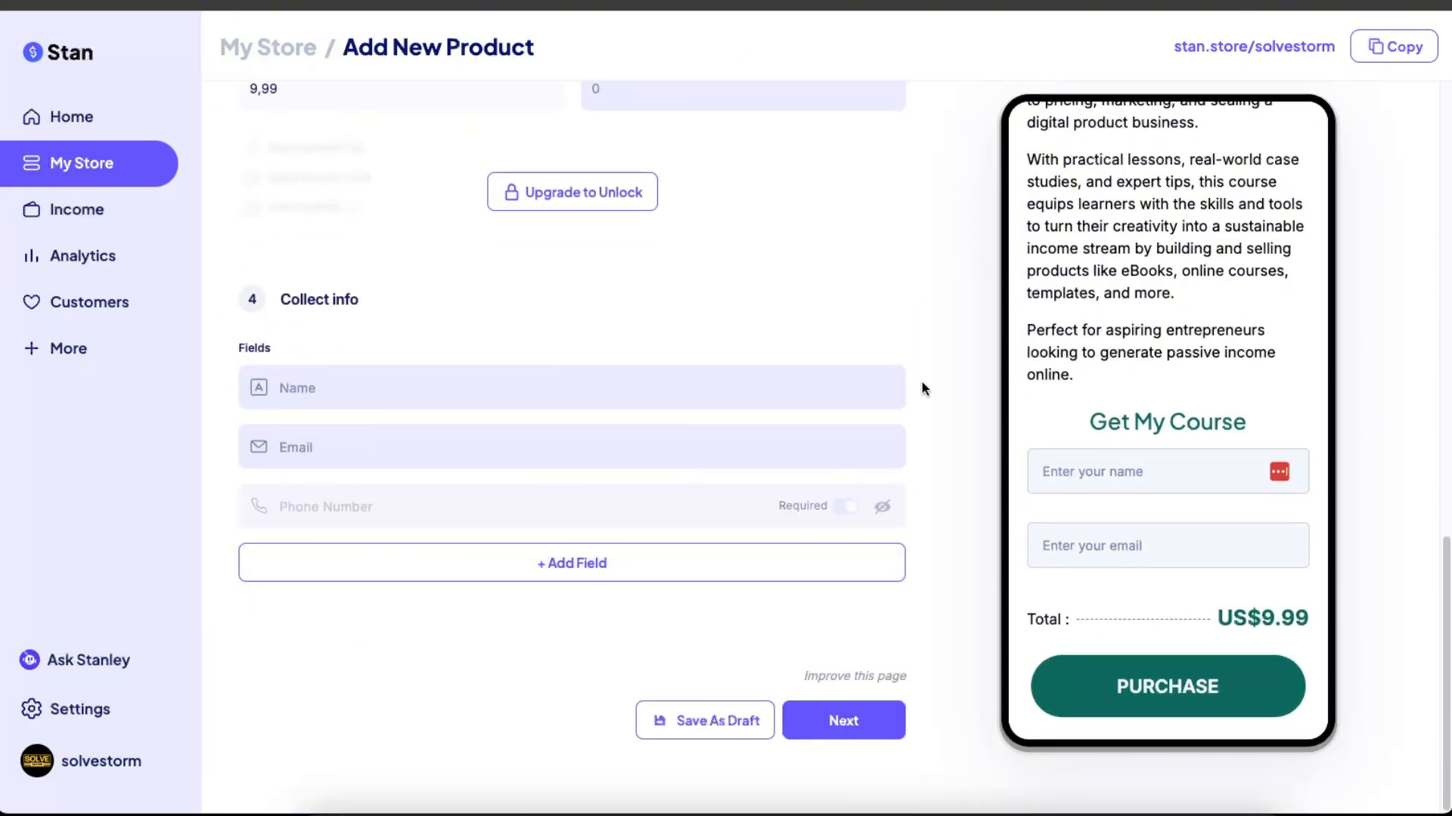
left_click(862, 725)
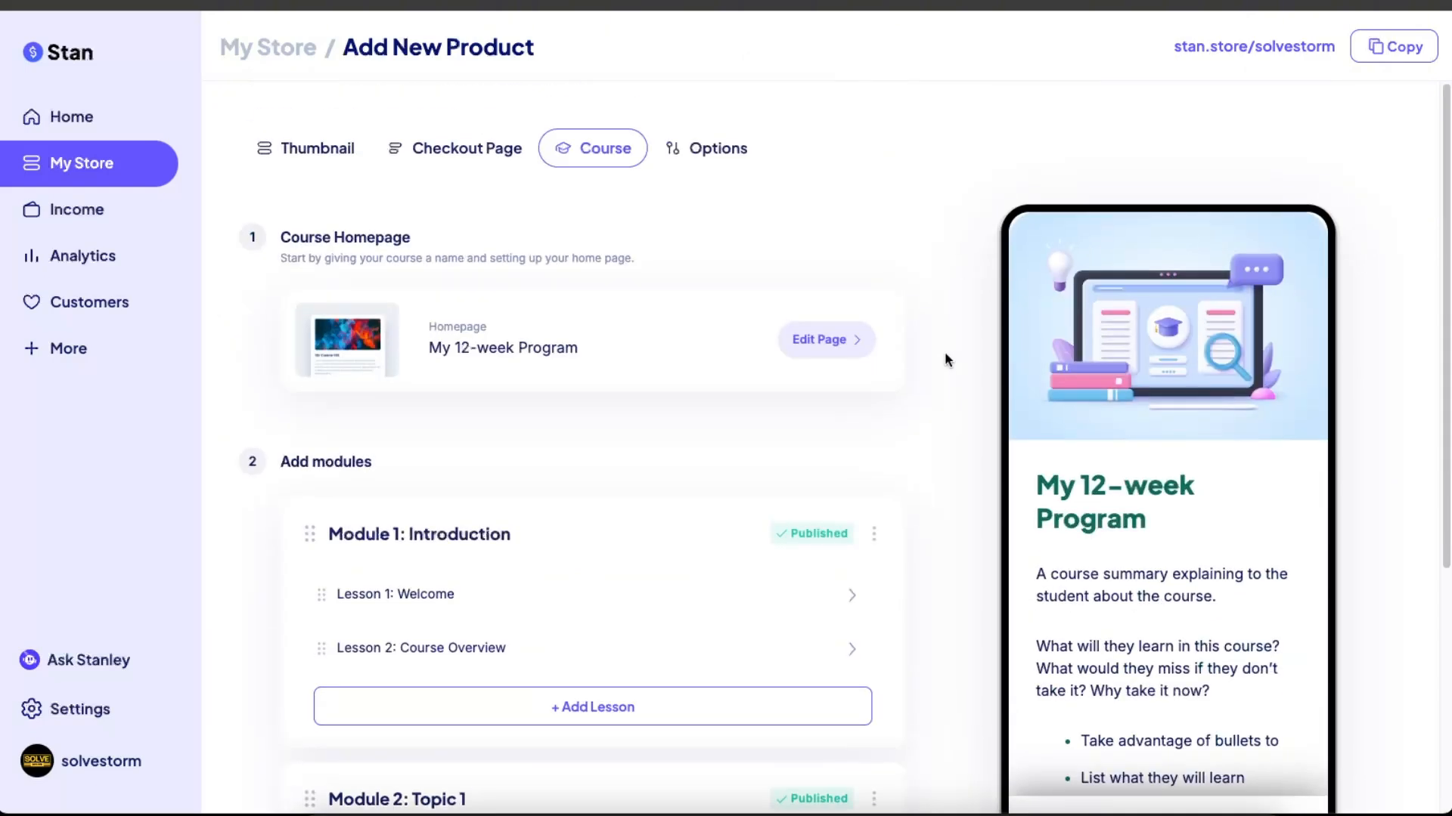
- Look over the course homepage editor and the course's default modules and lessons
left_click(822, 342)
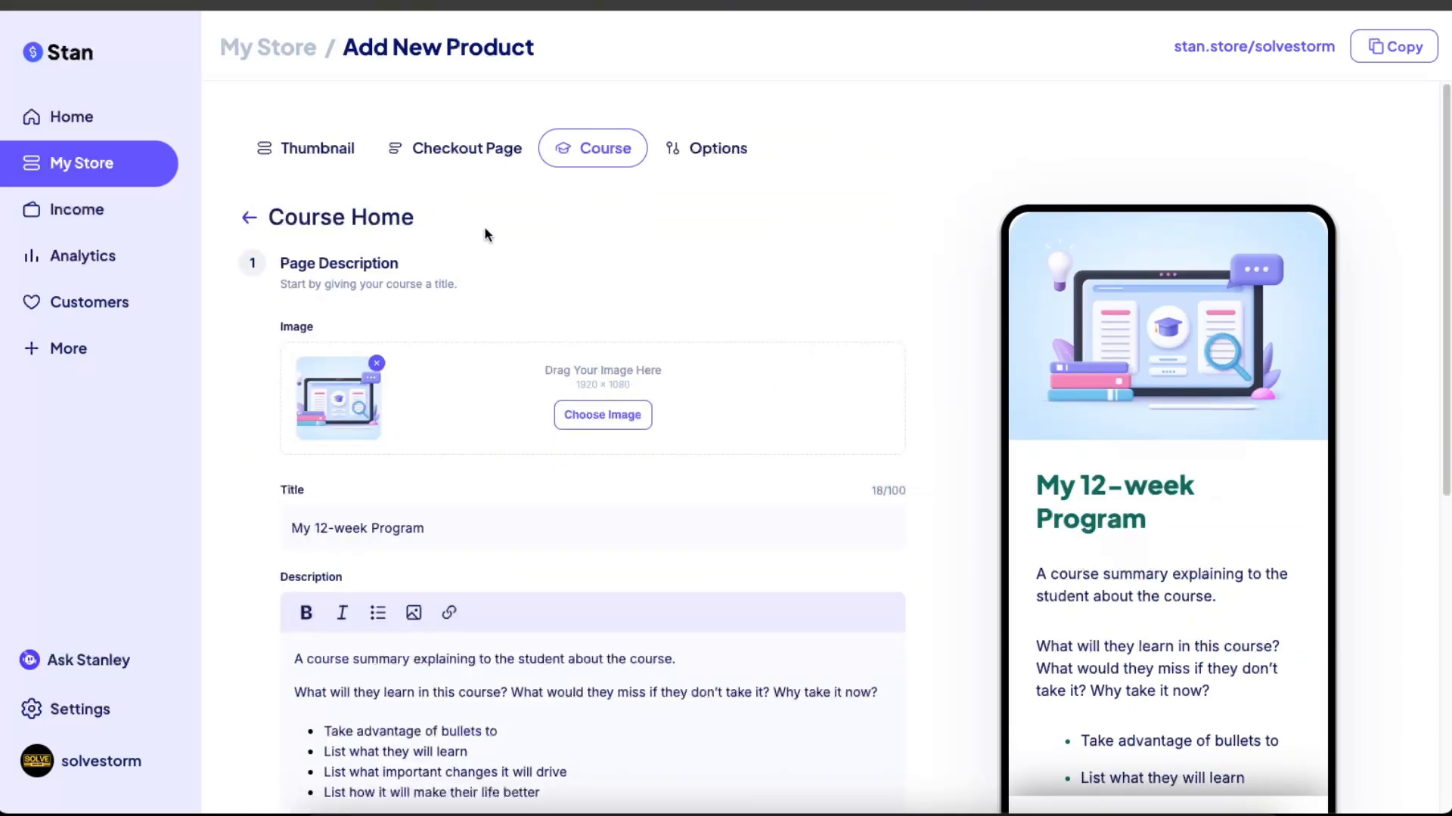
left_click(467, 147)
left_click(572, 148)
scroll(545, 308, "down", 5)
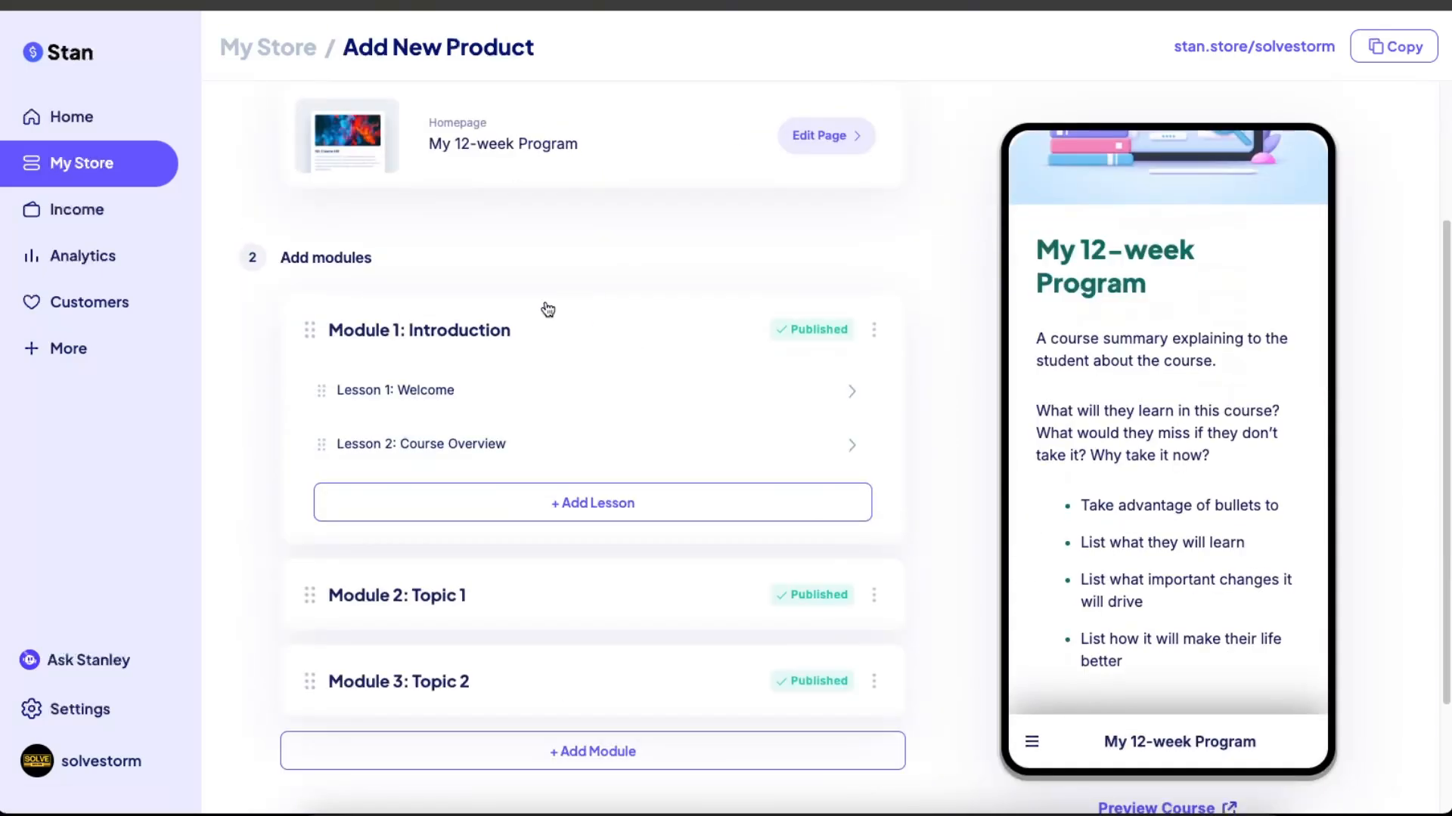
scroll(584, 546, "up", 2)
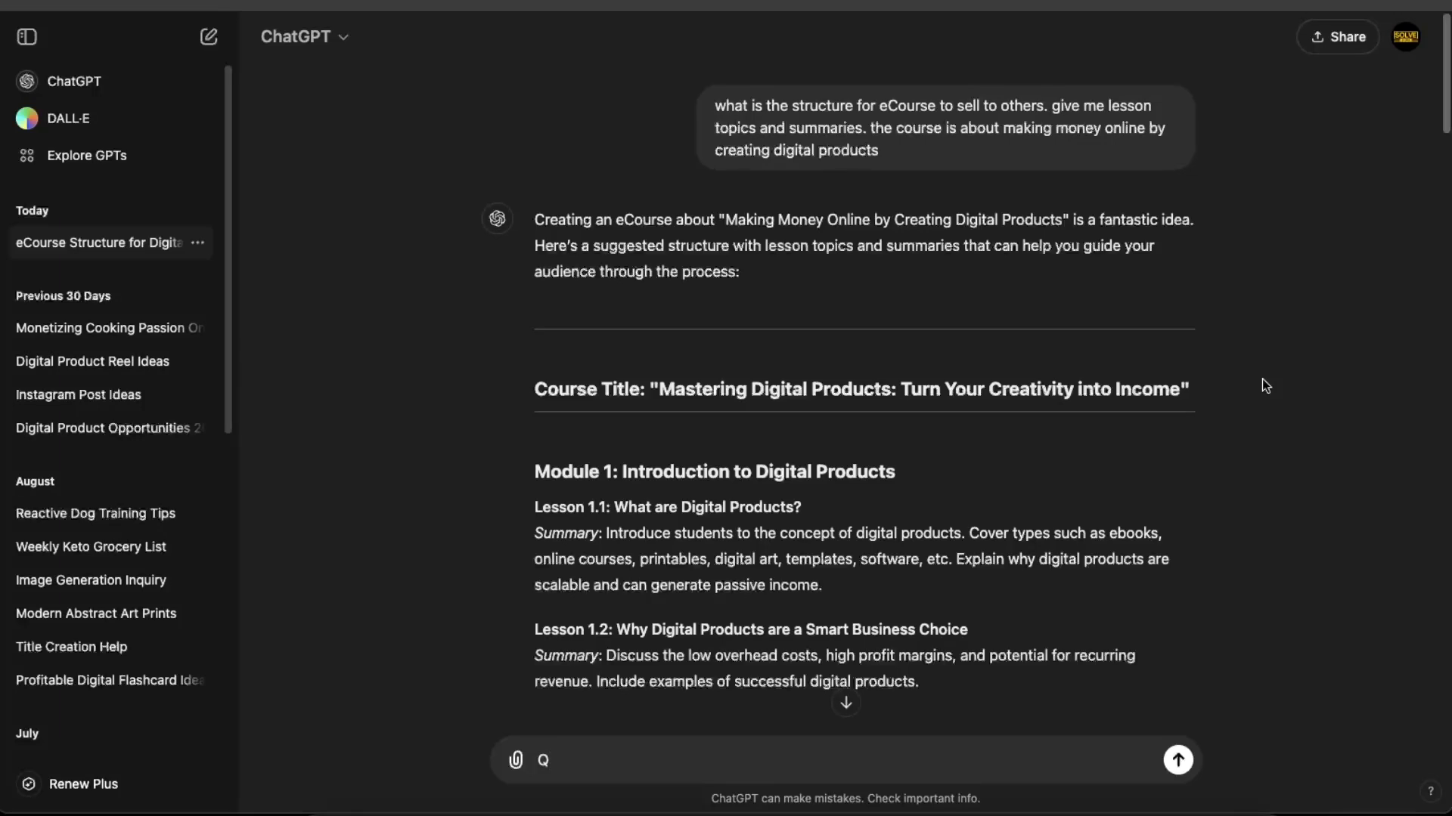
- Switch to ChatGPT and examine the eCourse structure prompt along with the suggested modules, lesson topics and summaries
key("BackSpace")
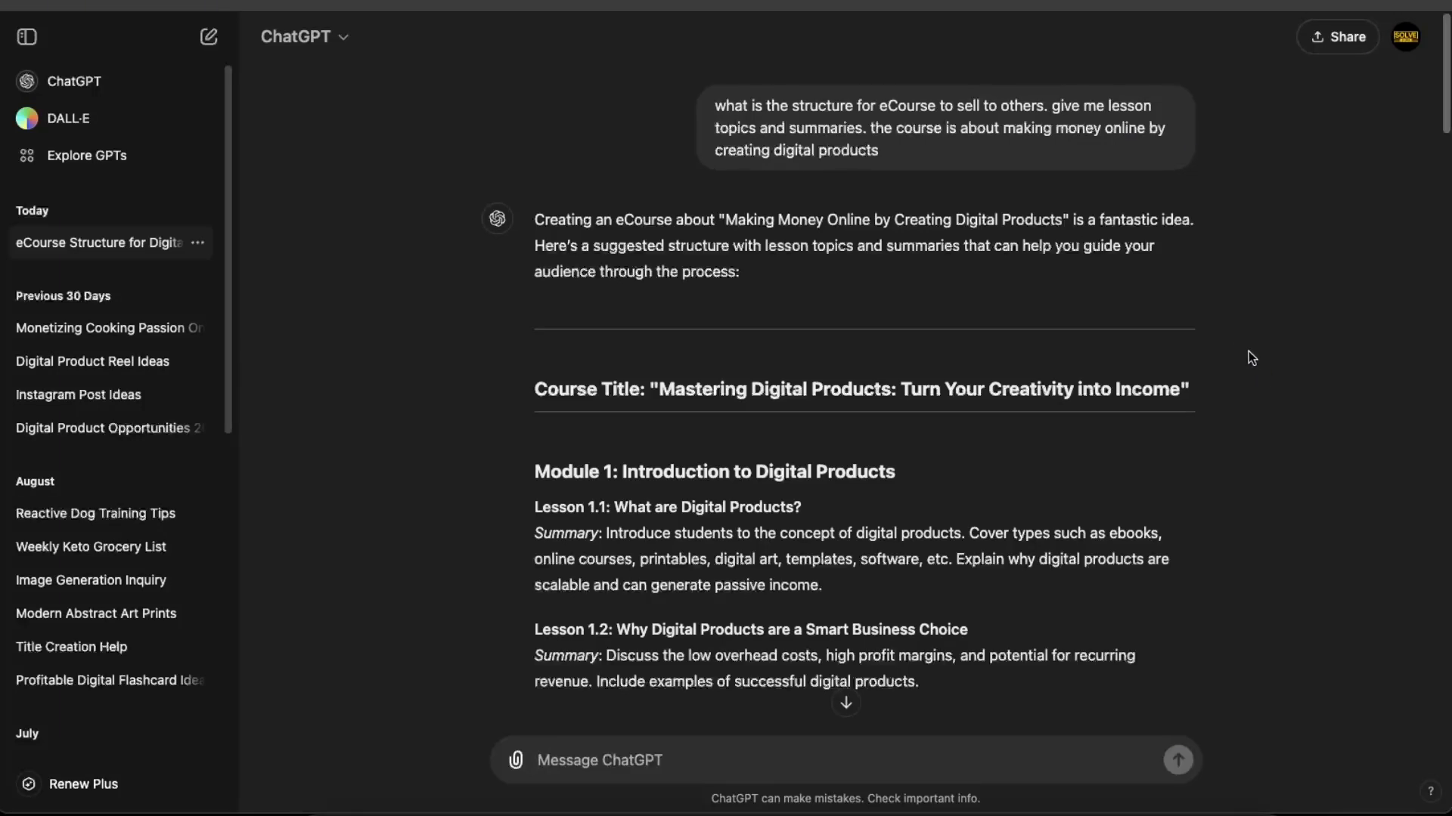
left_click_drag(779, 102, 951, 141)
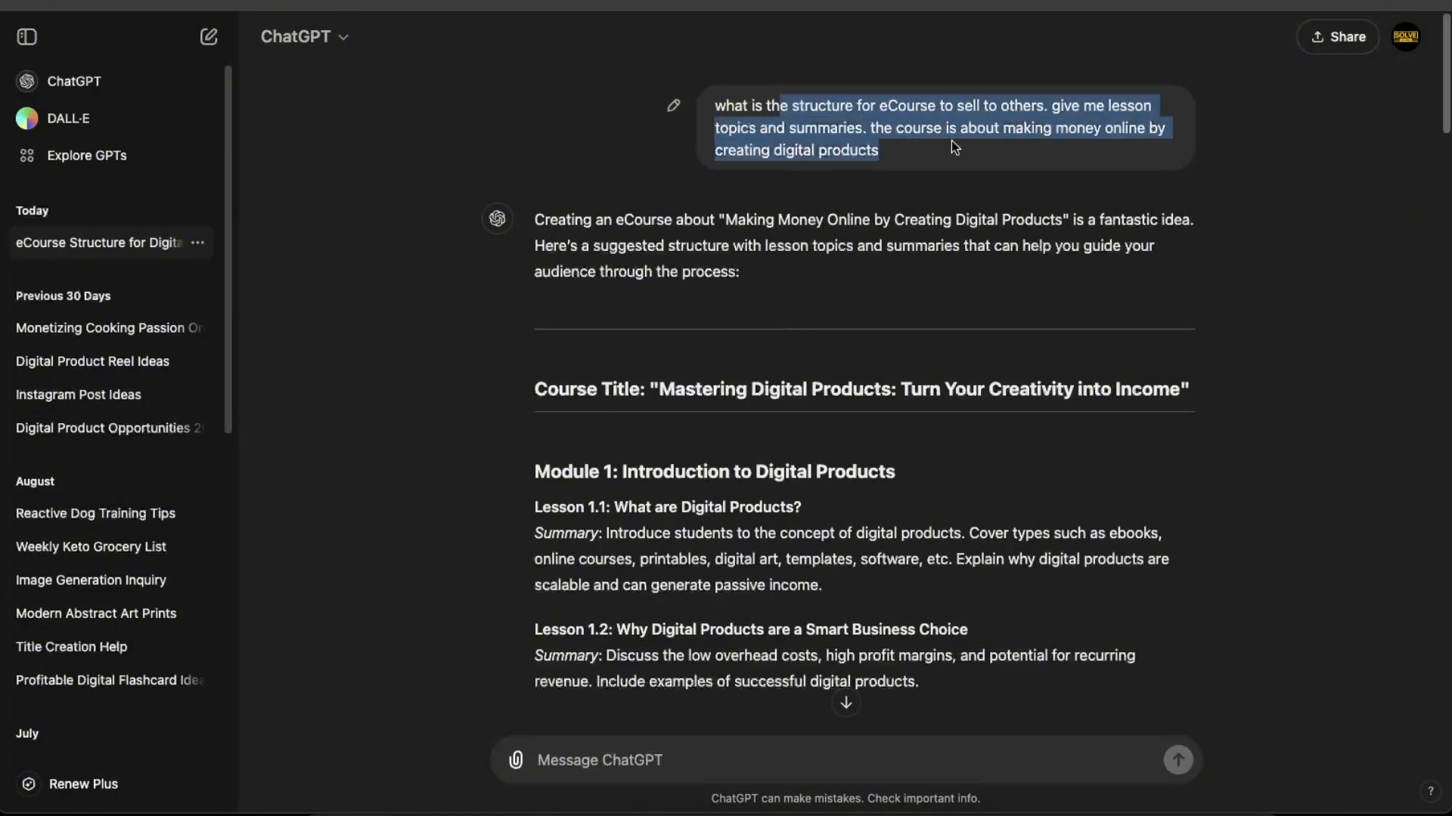
left_click(971, 142)
scroll(974, 321, "down", 20)
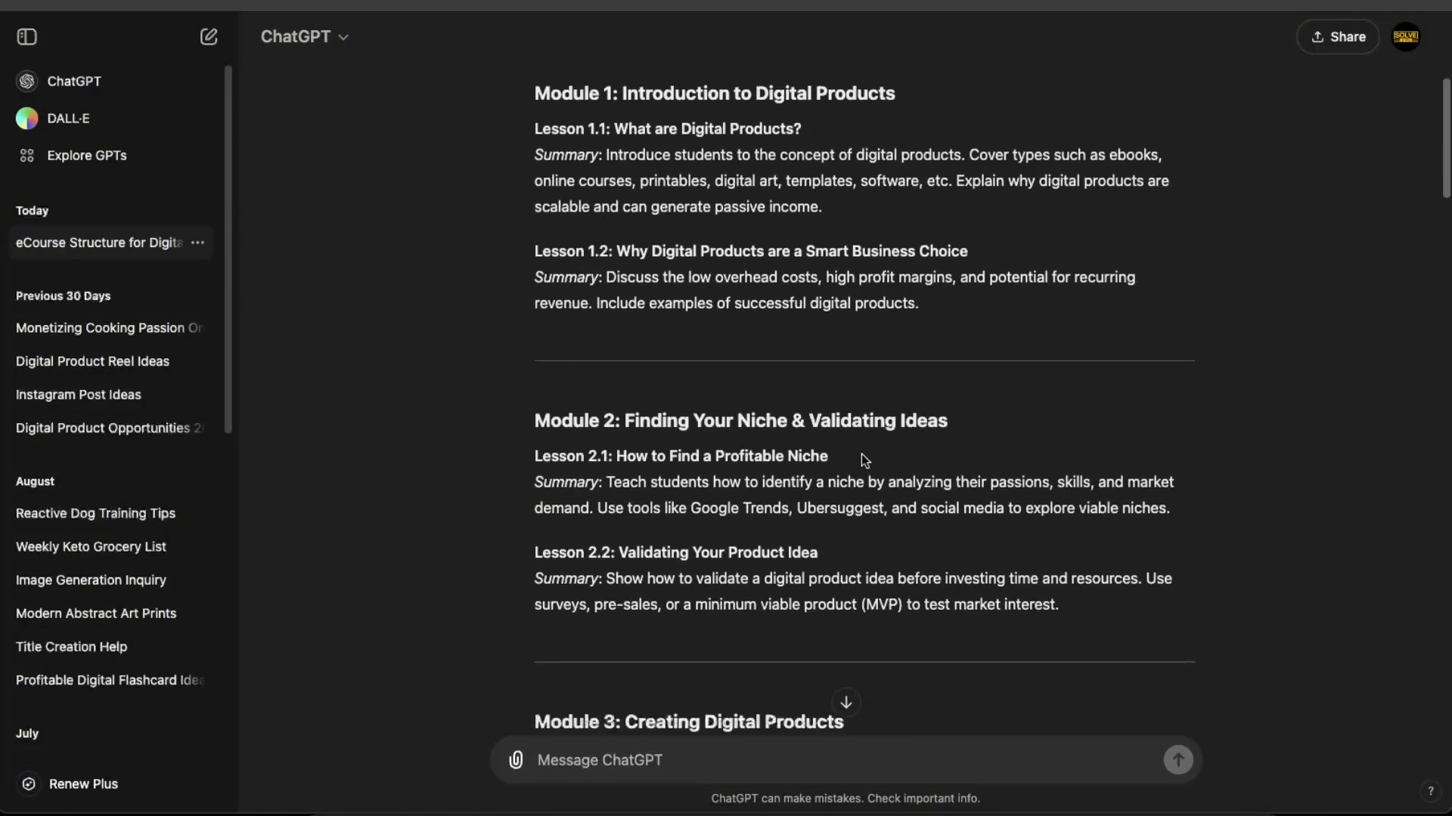
scroll(642, 444, "down", 14)
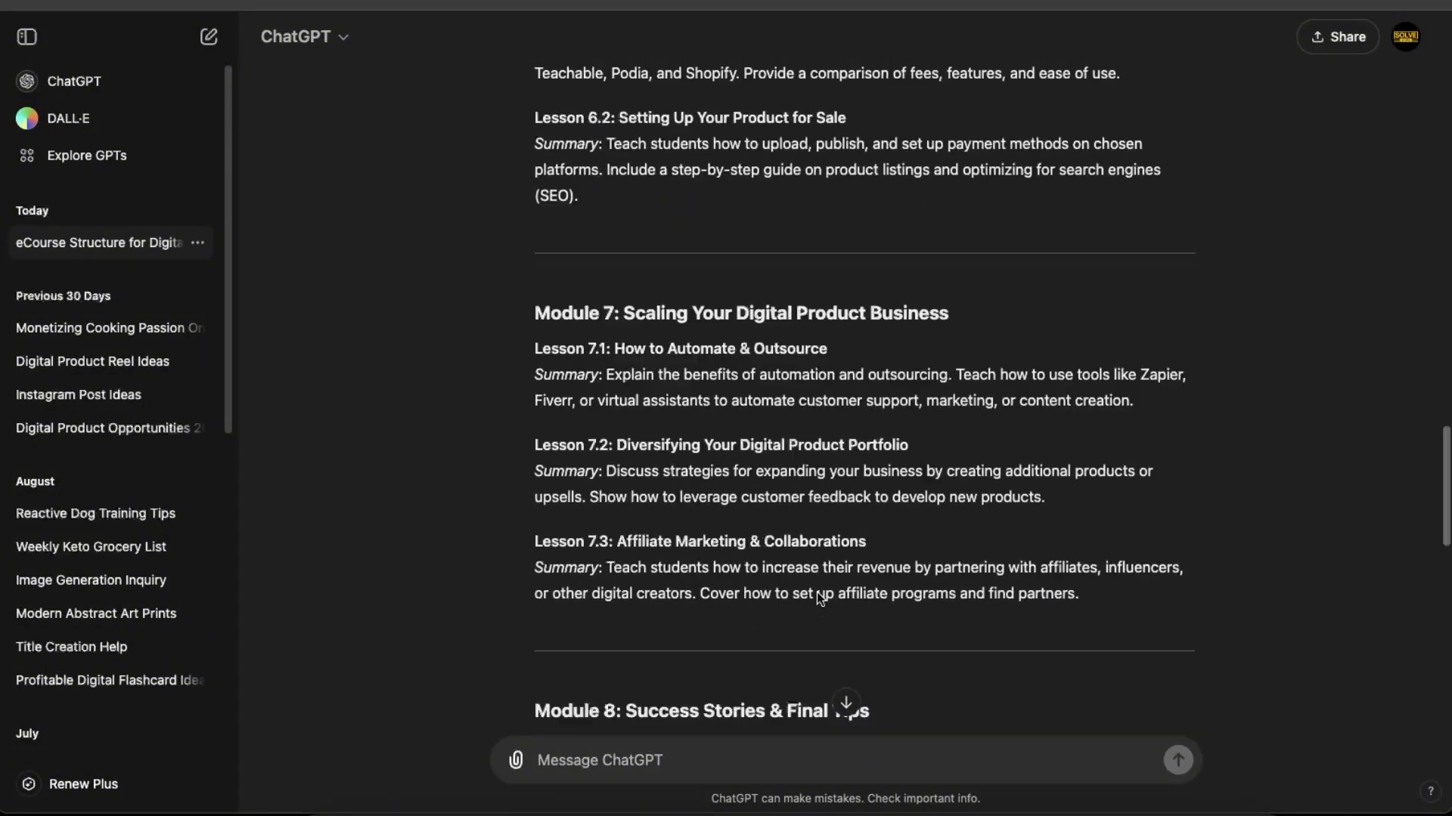
scroll(769, 482, "up", 11)
scroll(769, 481, "up", 2)
left_click_drag(715, 460, 901, 461)
left_click(901, 460)
scroll(901, 458, "up", 5)
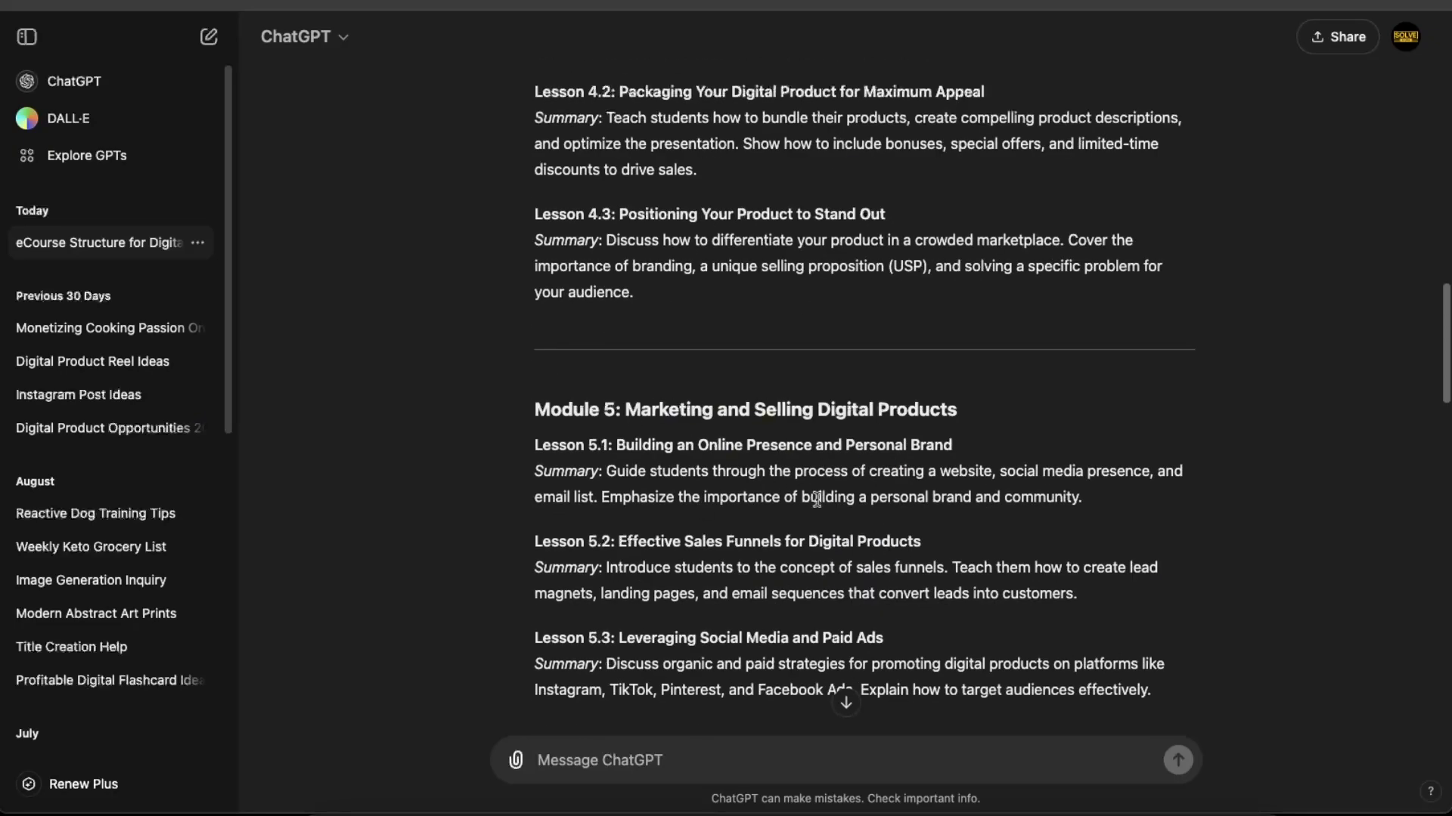
scroll(817, 499, "up", 4)
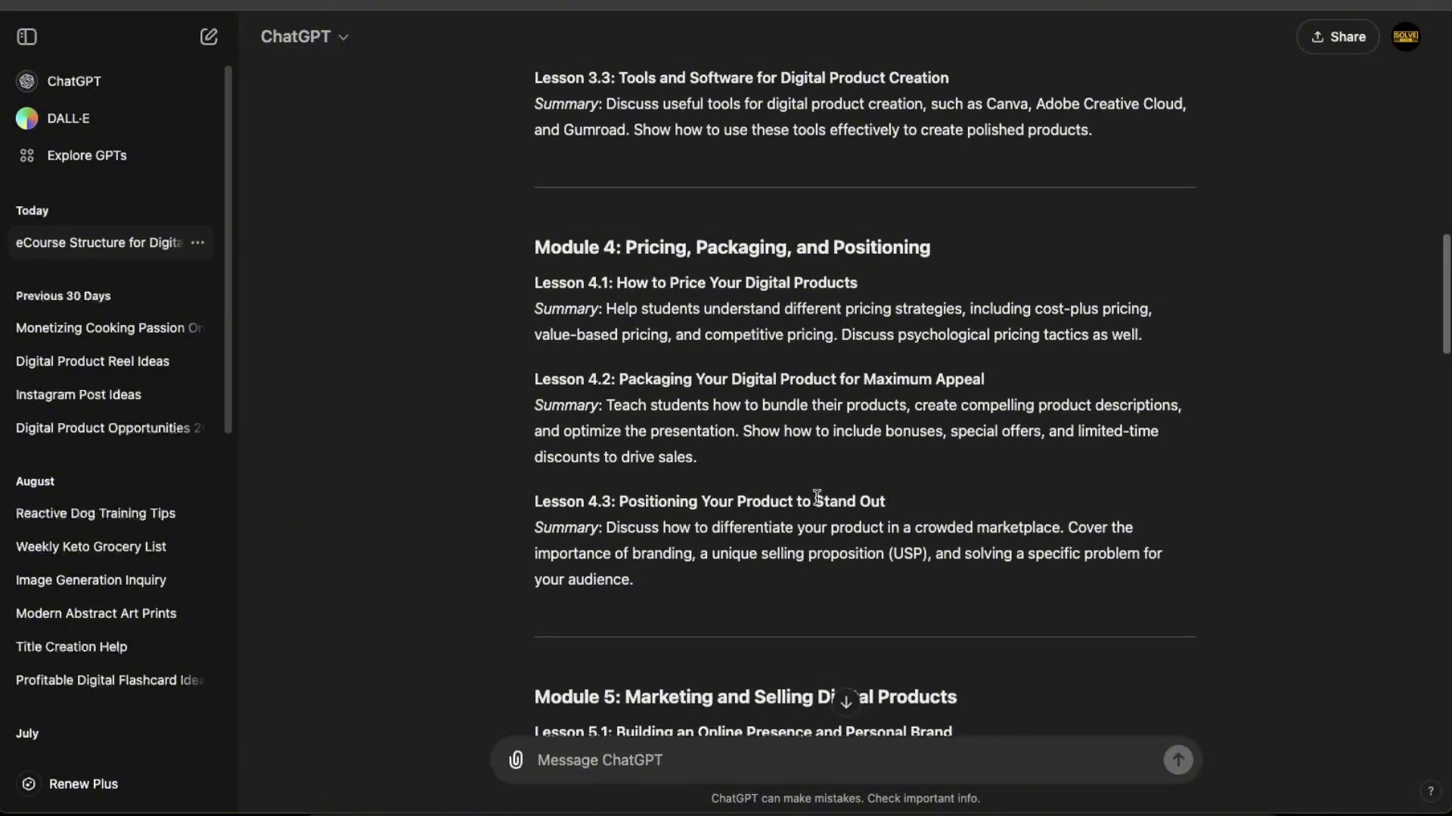
scroll(817, 499, "down", 20)
scroll(817, 499, "up", 20)
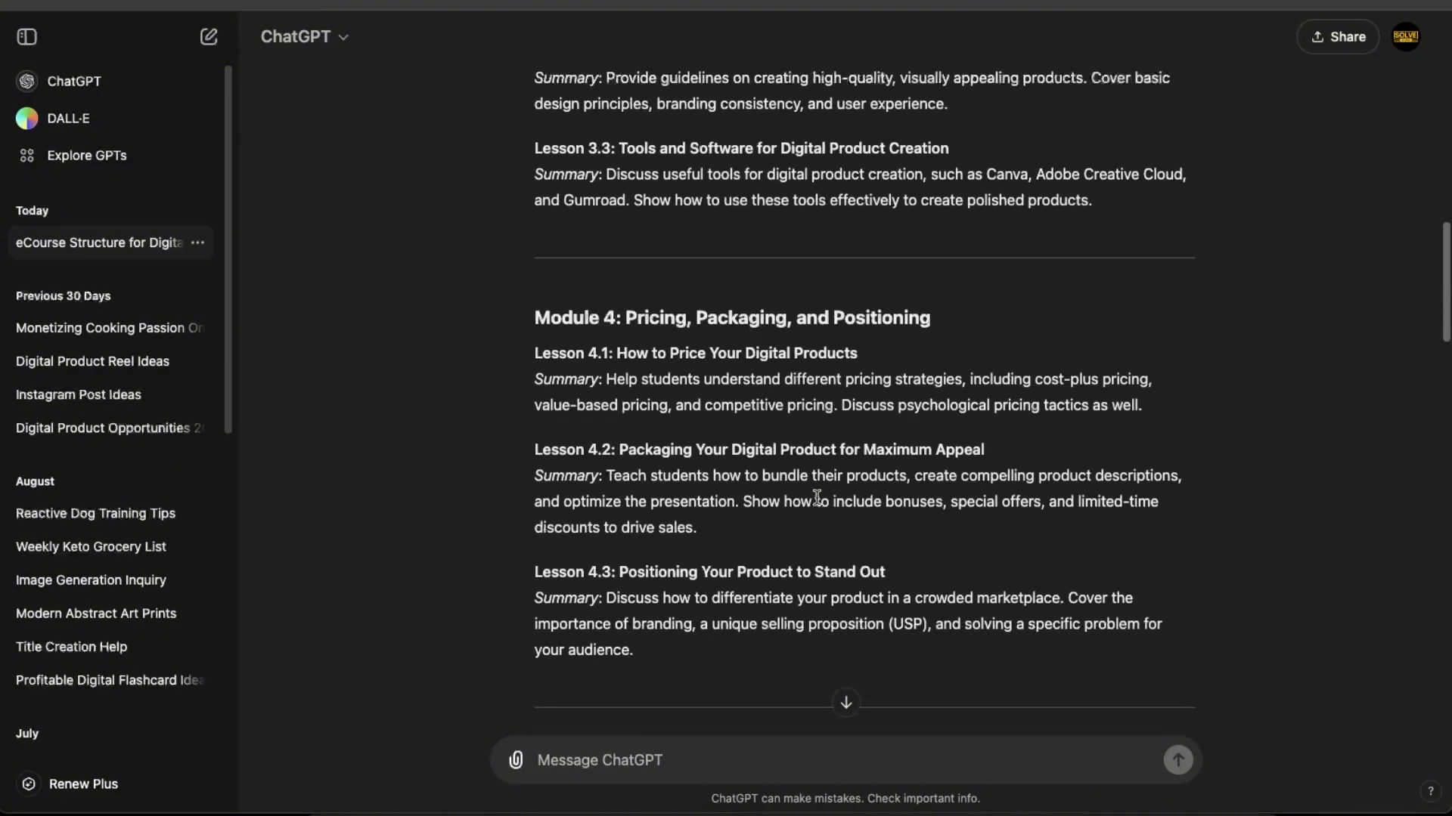
scroll(818, 499, "up", 20)
left_click_drag(927, 147, 806, 102)
left_click(1049, 170)
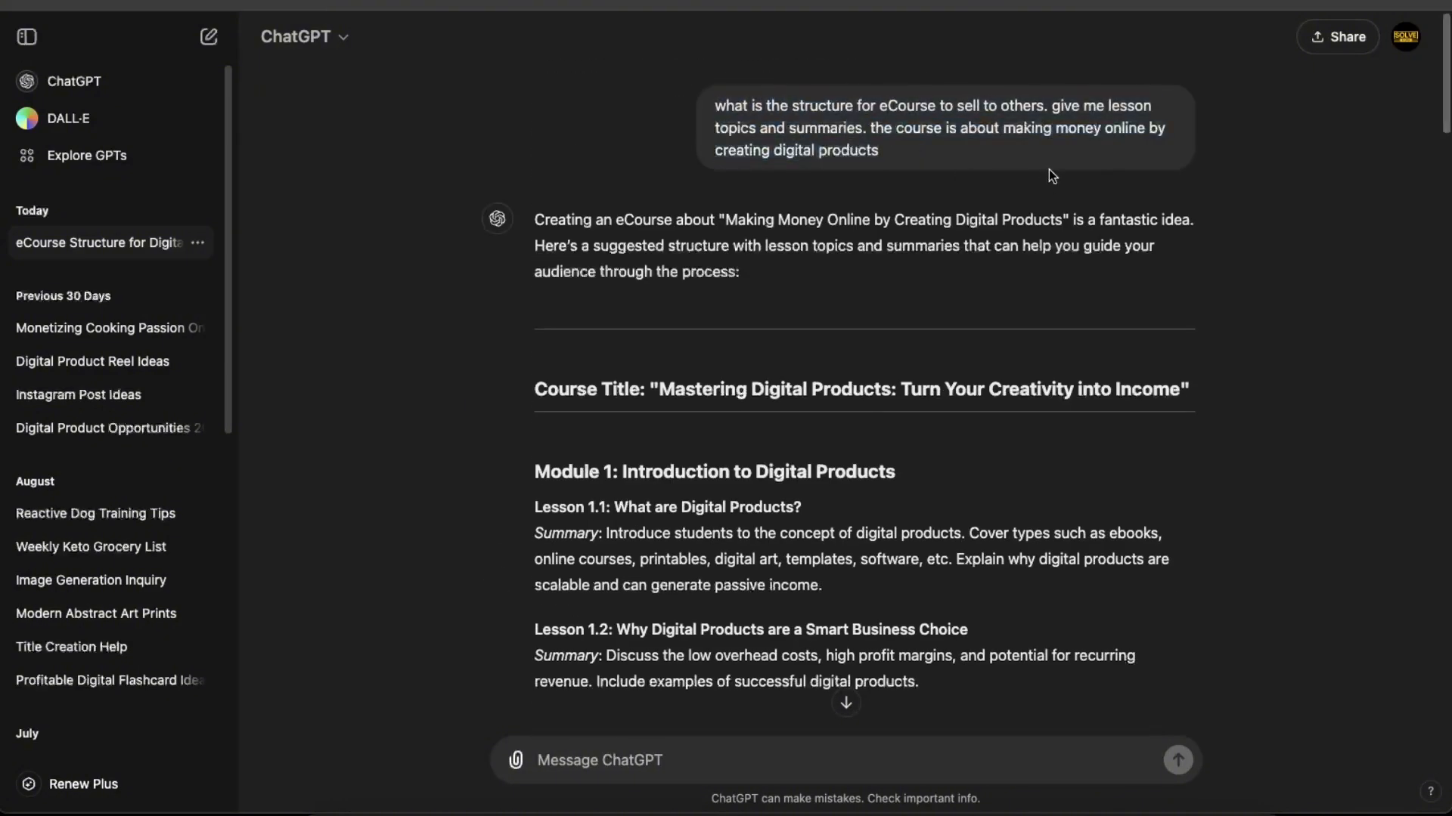
- Skim the full suggested course outline in ChatGPT, from Module 1 through the later modules and their lesson summaries
scroll(851, 420, "down", 2)
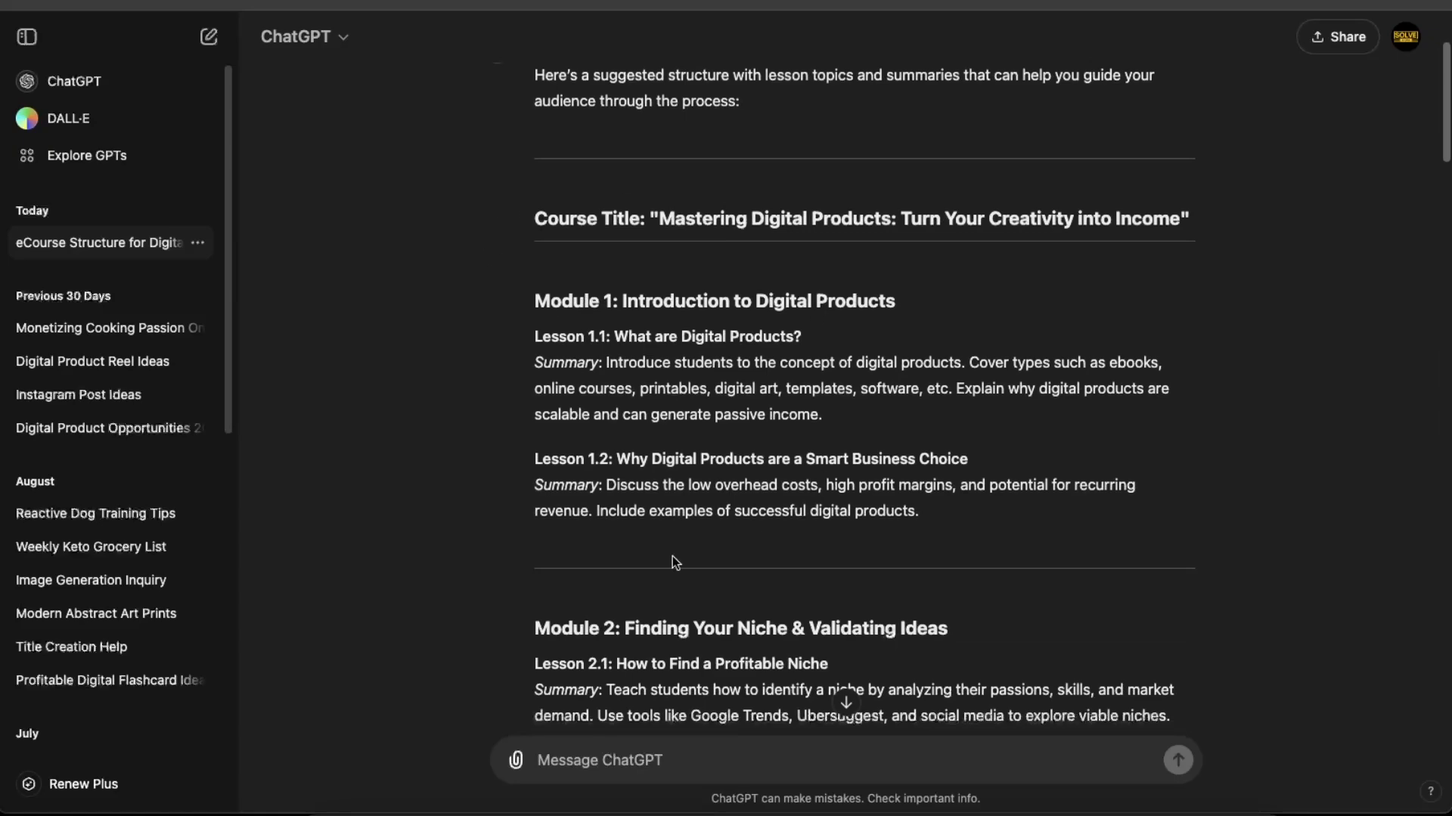
scroll(886, 439, "down", 20)
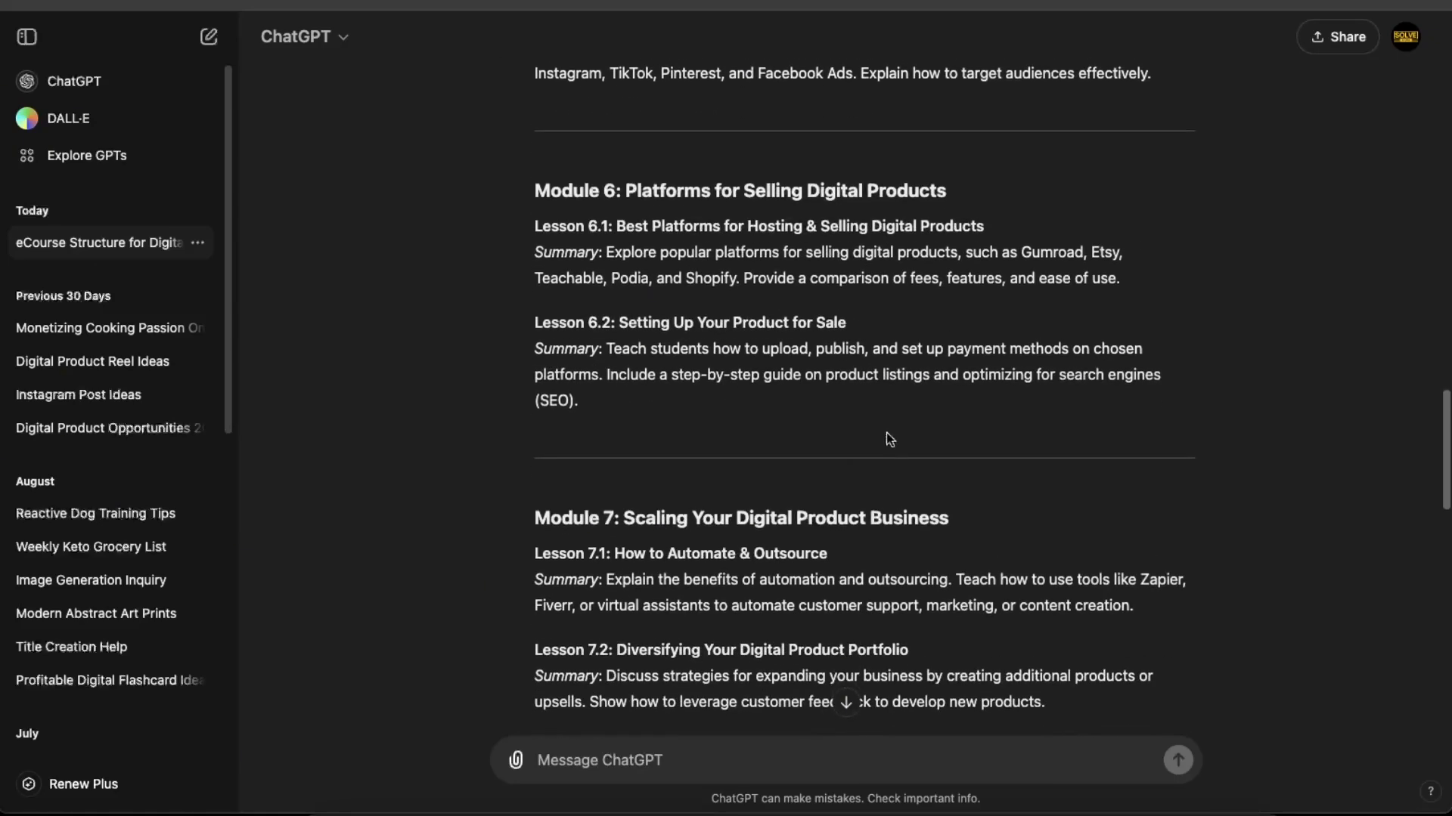
scroll(888, 438, "up", 1)
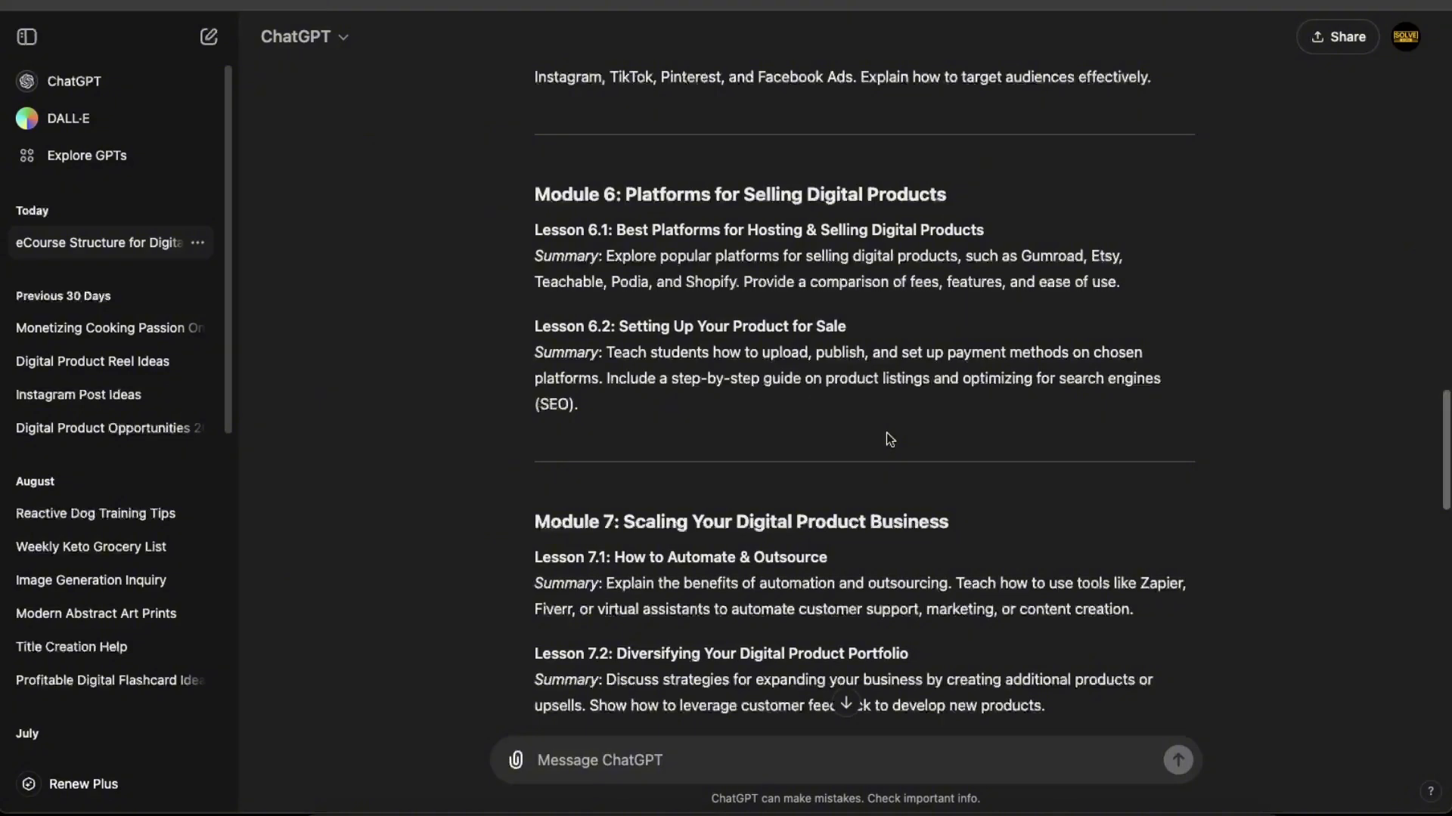
scroll(887, 436, "up", 15)
scroll(888, 437, "up", 10)
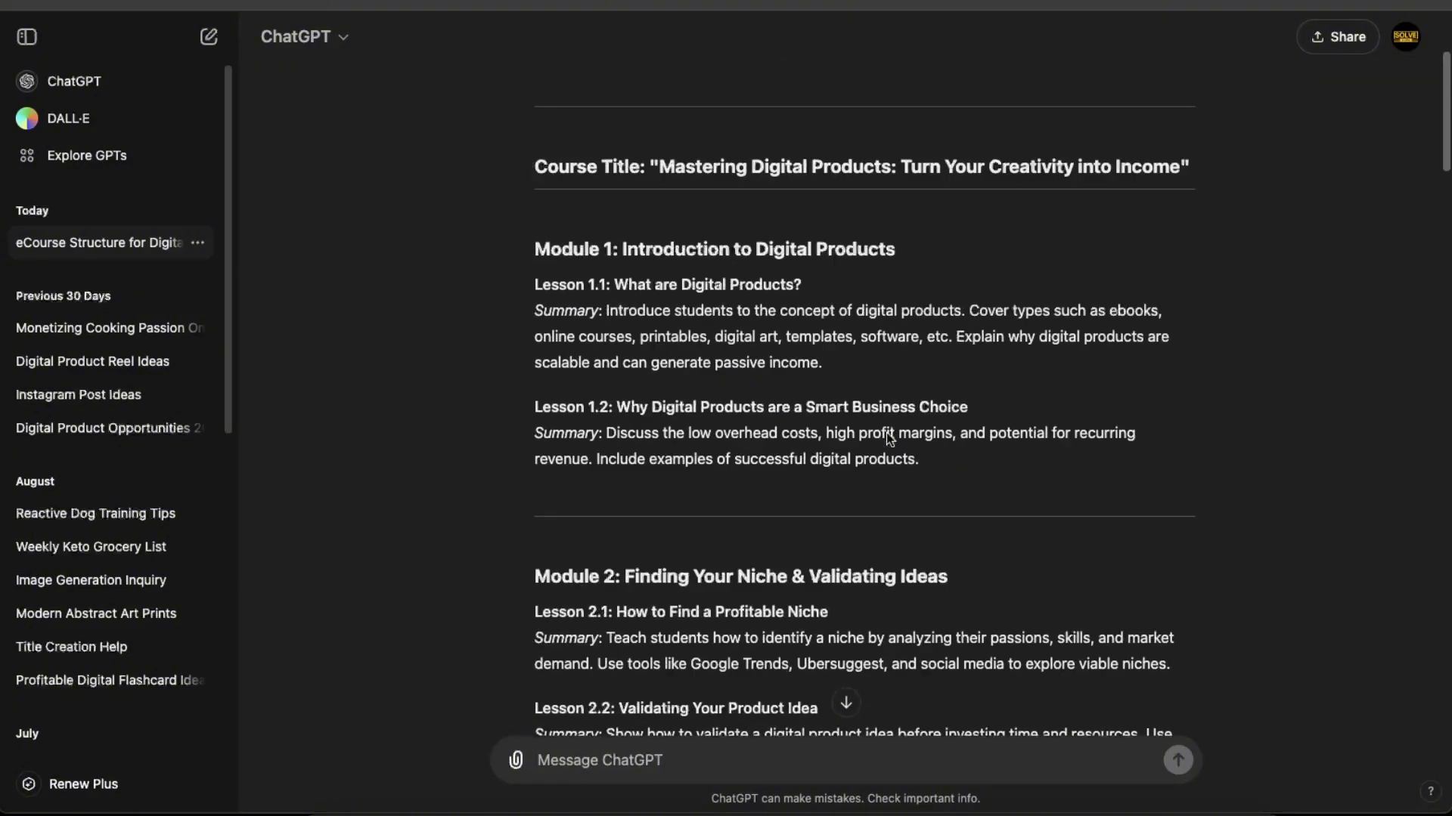
scroll(886, 433, "down", 9)
scroll(836, 327, "down", 20)
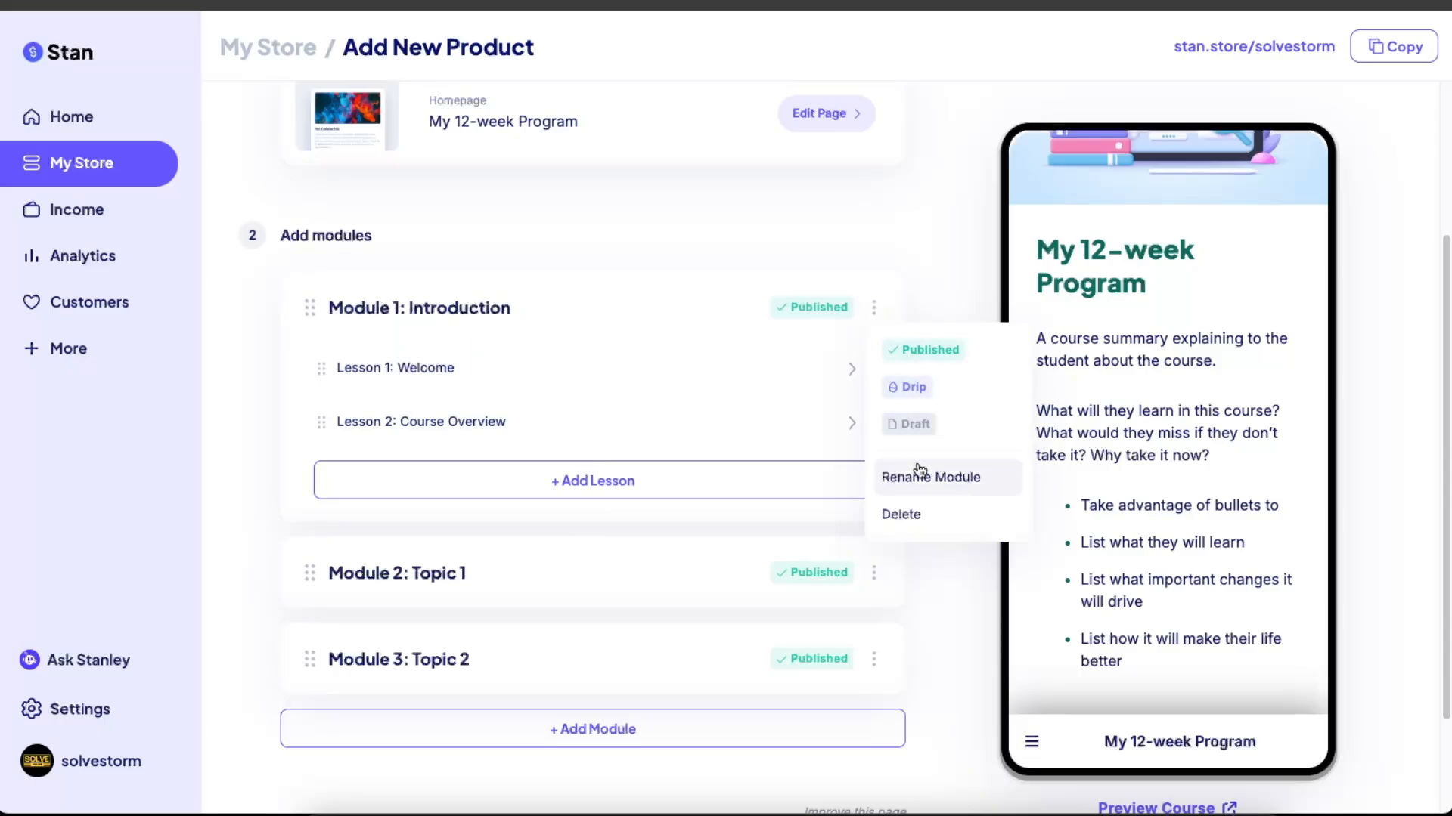
- Rename the first module in Stan as "Module 1: Introduction to Digital Products", copying the topic wording from the ChatGPT outline
left_click(916, 478)
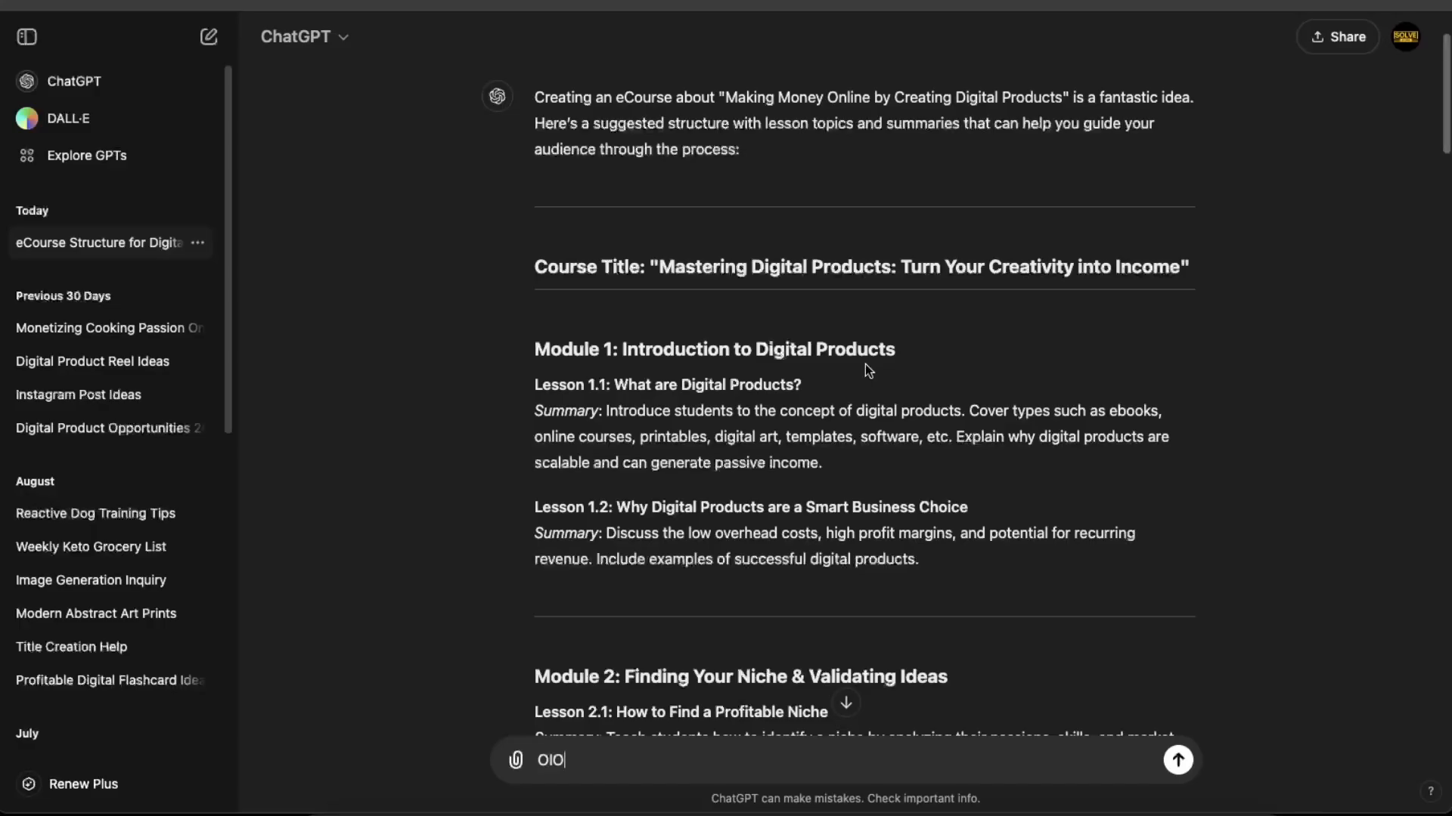
key("BackSpace")
key("BackSpace")
key("BackSpace")
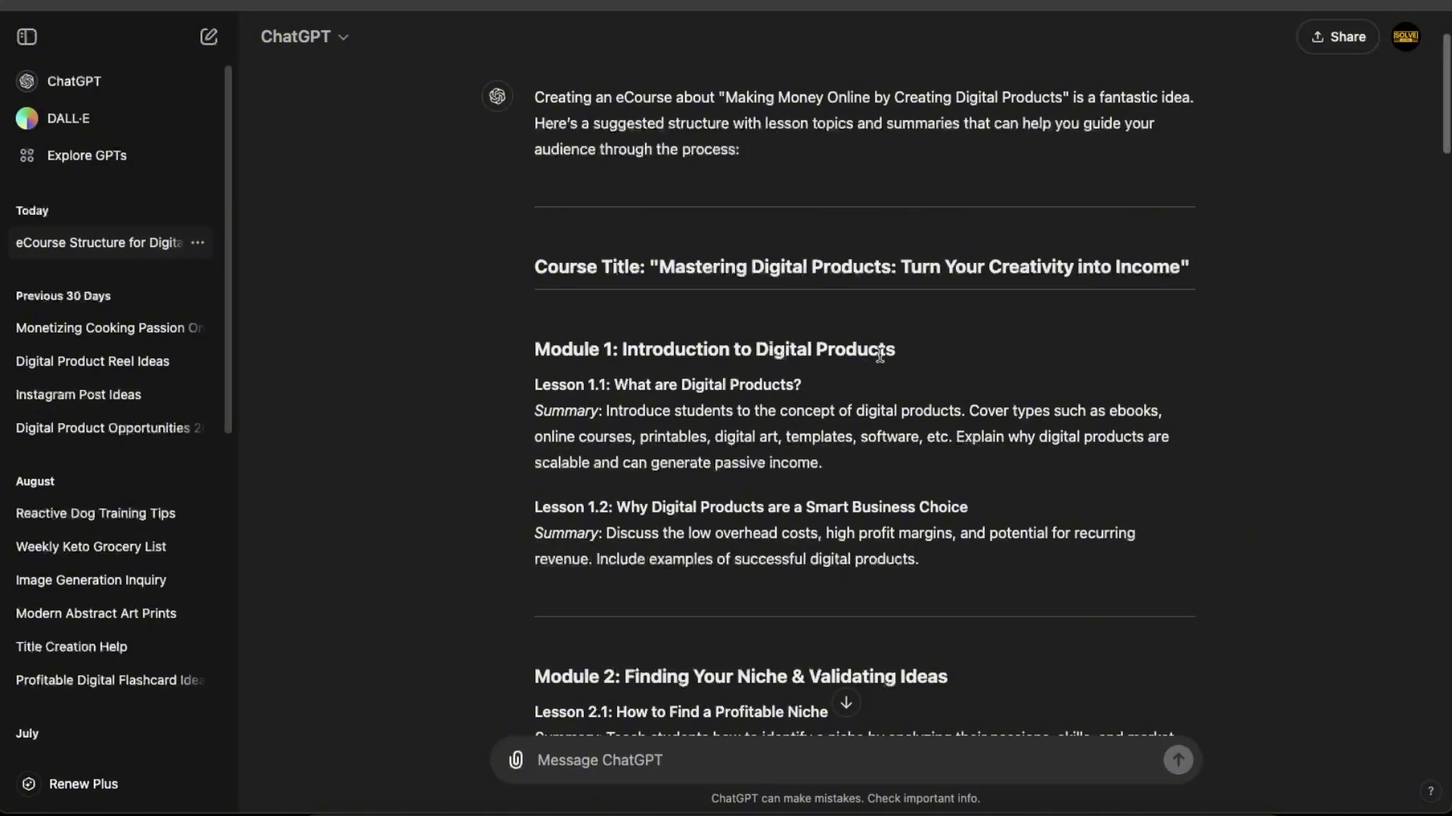
left_click_drag(900, 351, 622, 353)
key("ctrl+c")
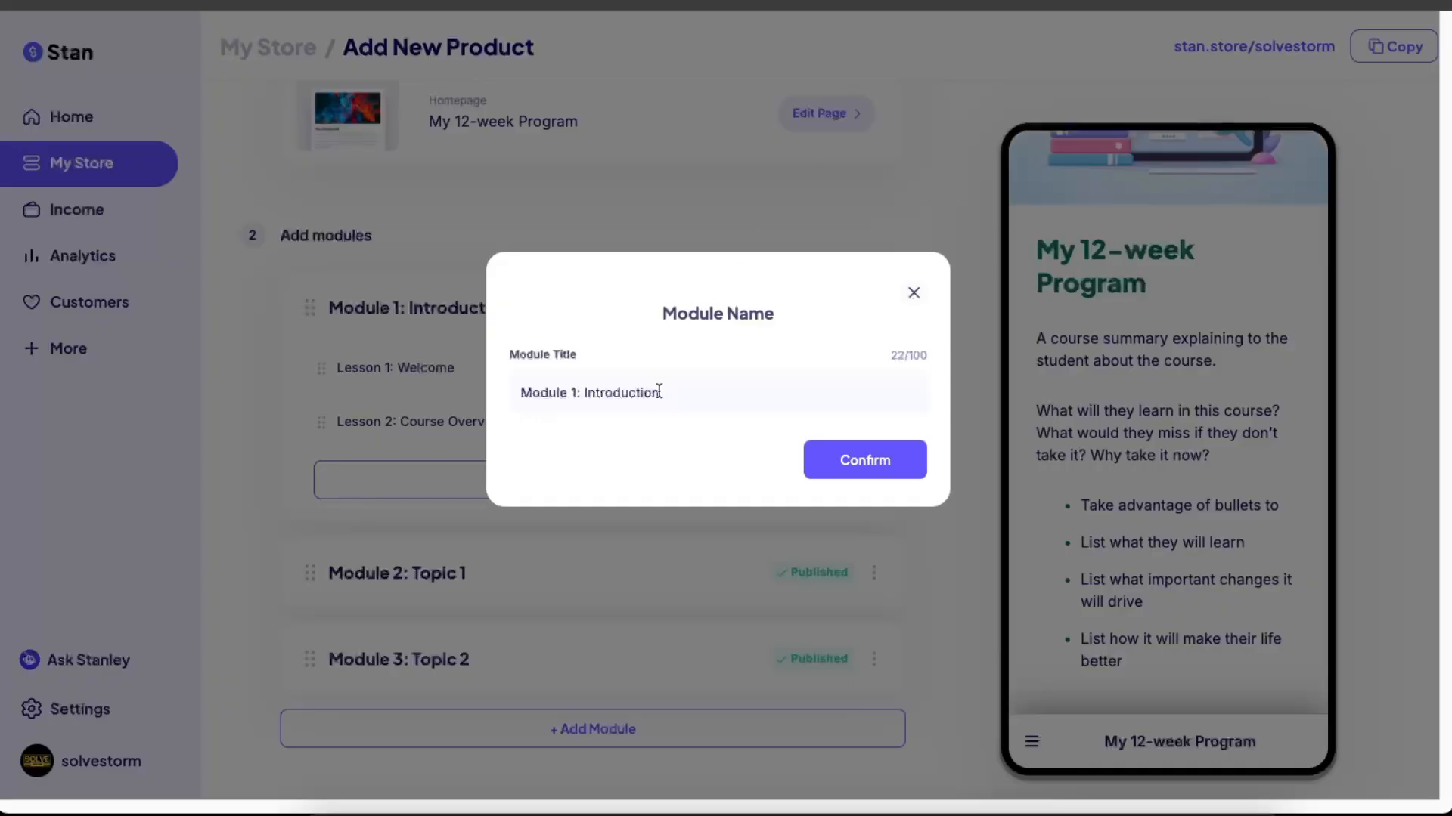
double_click(639, 392)
key("ctrl+v")
left_click(854, 453)
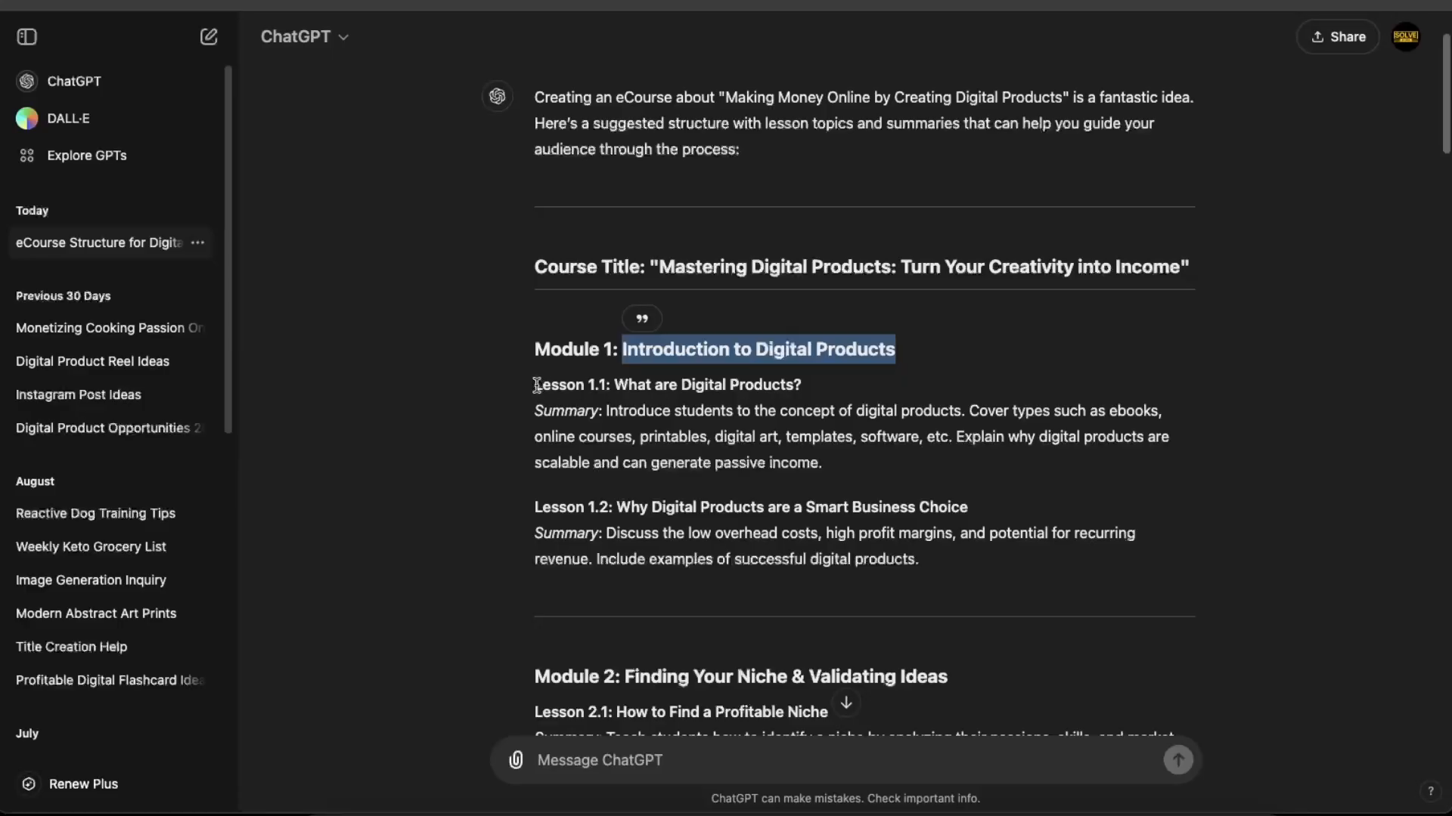
- Copy "Lesson 1.1: What are Digital Products?" from ChatGPT and replace the title of Module 1's first lesson with it
left_click_drag(536, 386, 794, 385)
key("ctrl+c")
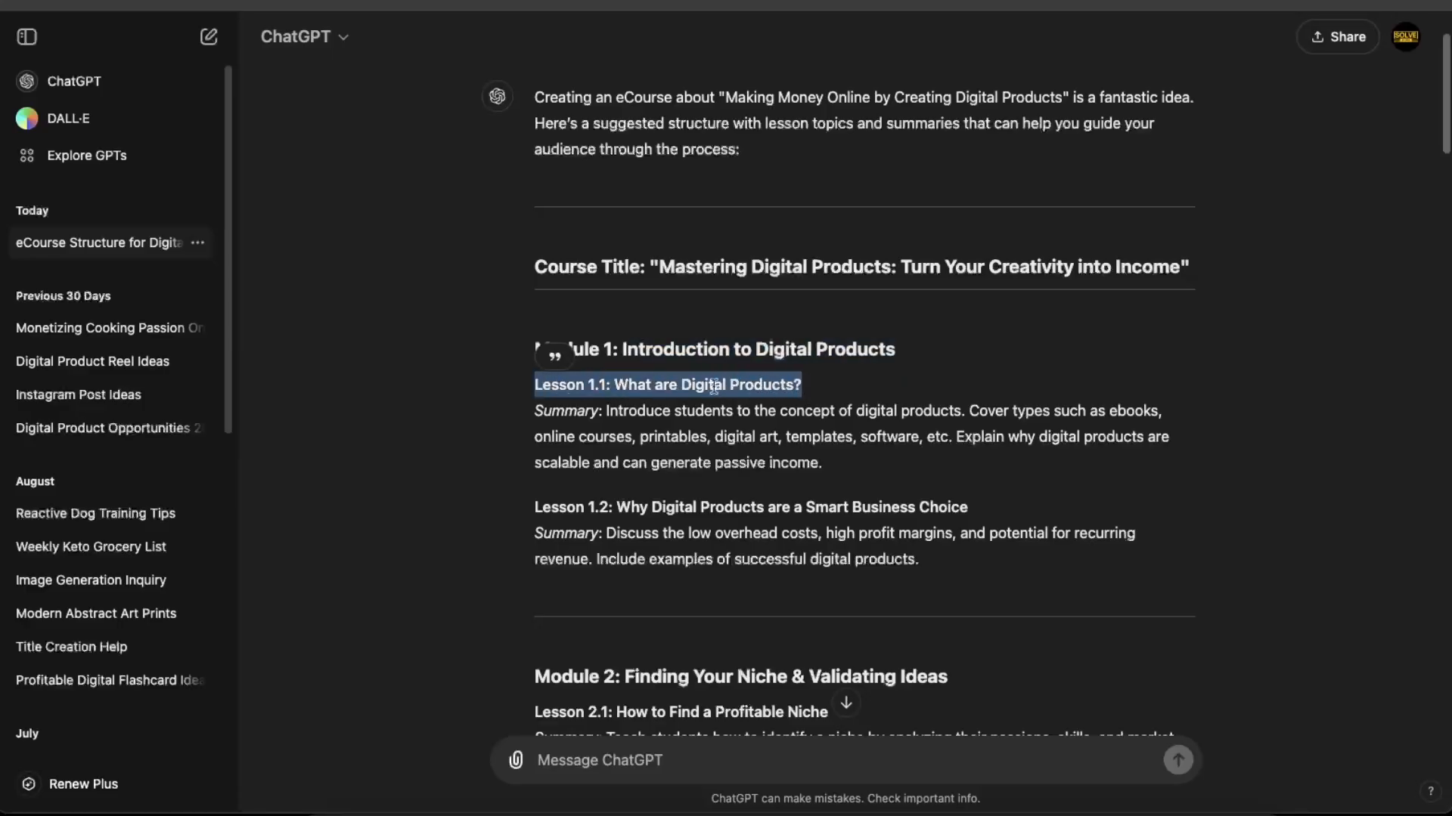
left_click(616, 386)
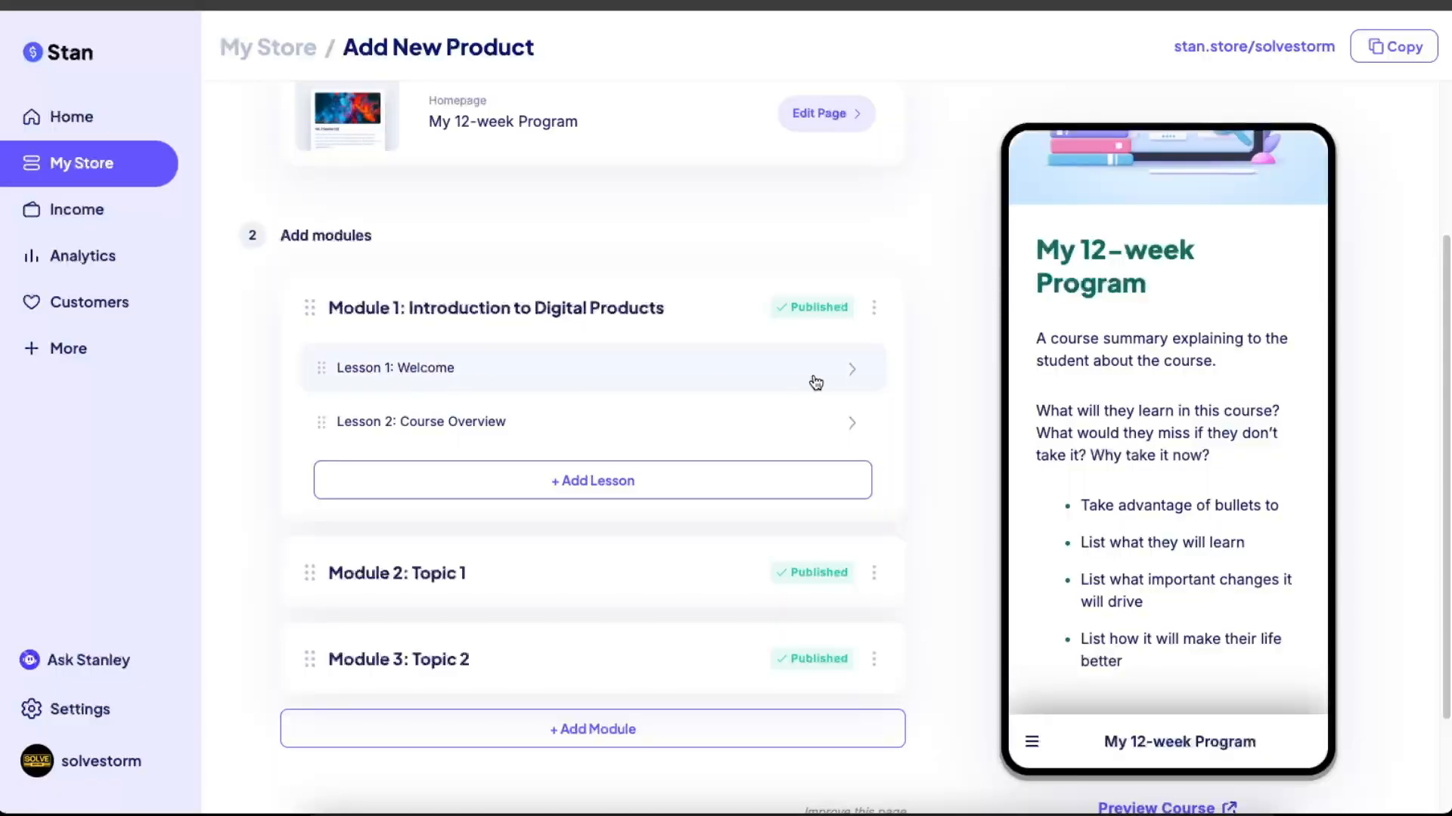
left_click(853, 370)
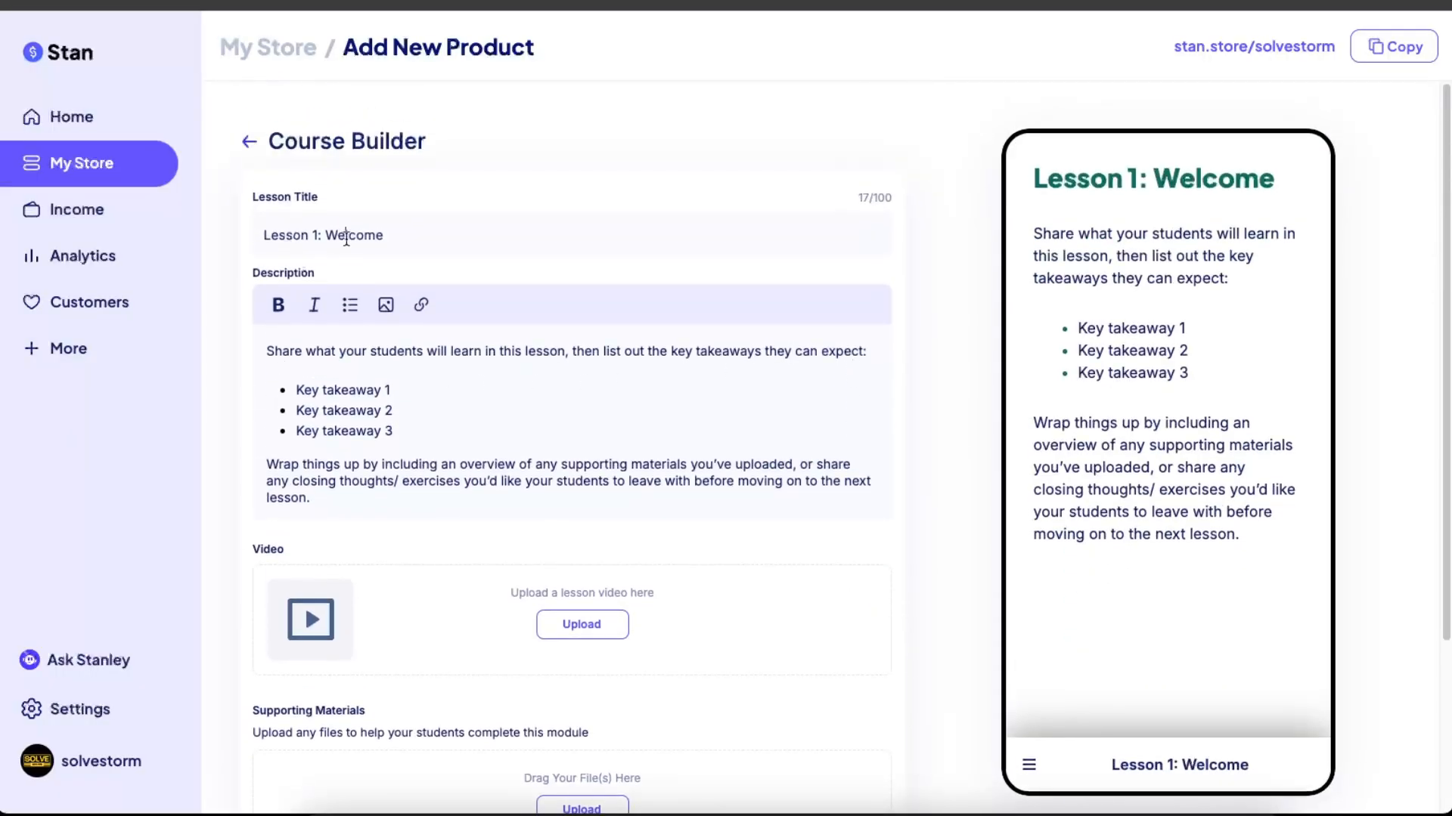
triple_click(346, 239)
key("ctrl+v")
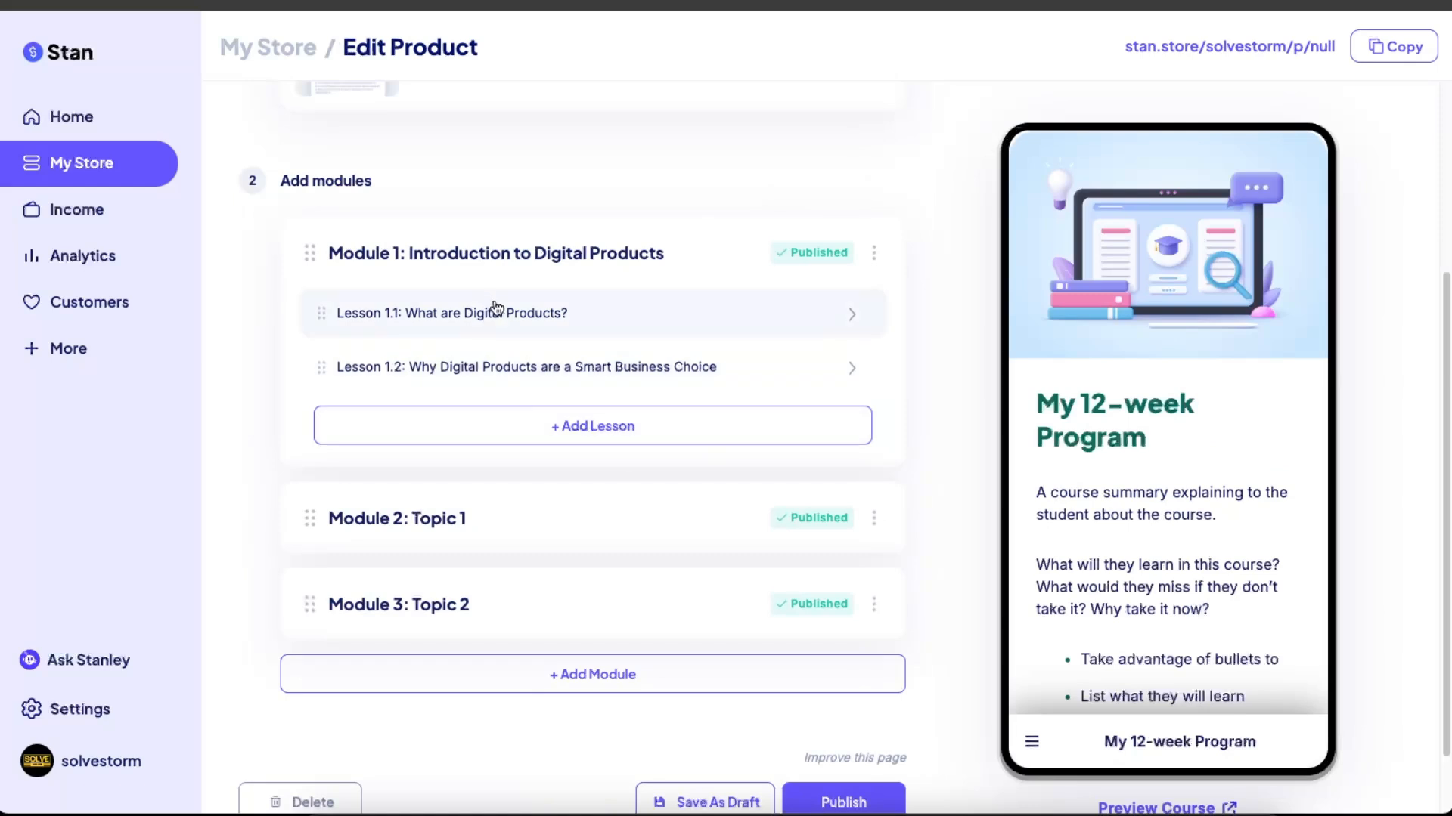
- Expand the second module's lessons, and copy the heading "Module 2: Finding Your Niche & Validating Ideas" from the ChatGPT outline
scroll(756, 476, "down", 1)
left_click(665, 451)
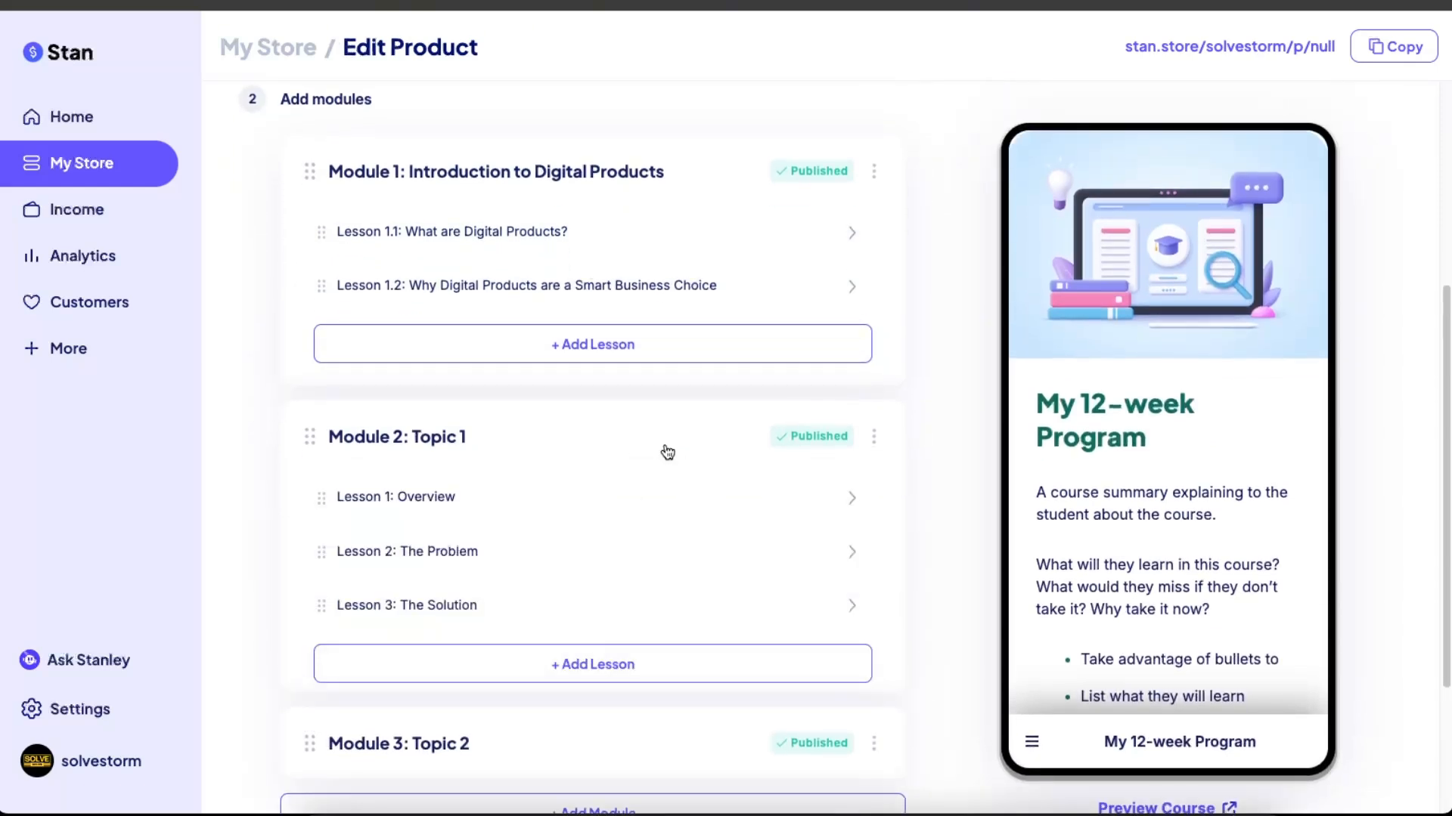
scroll(509, 472, "down", 1)
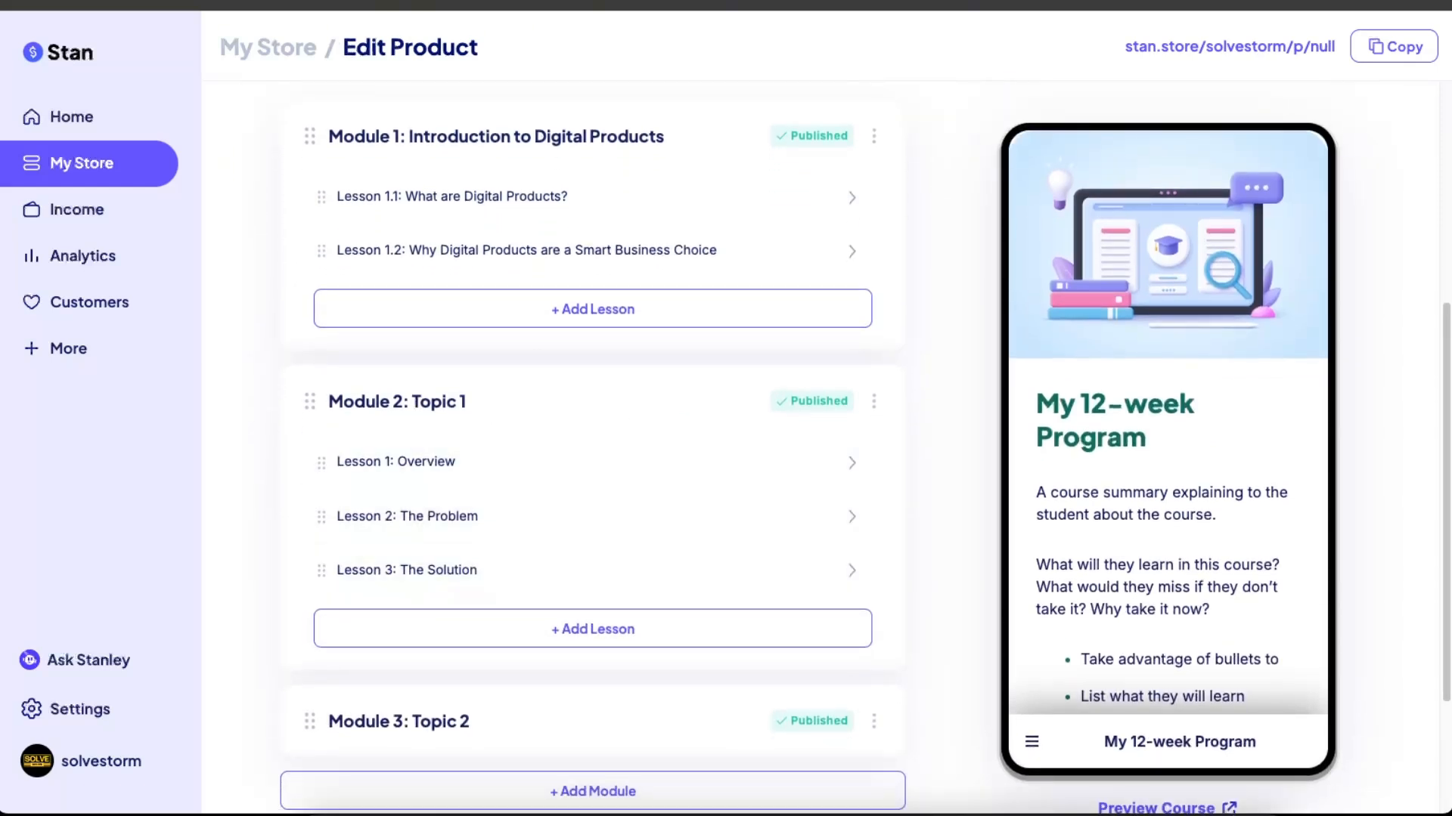
key("alt+Tab")
scroll(748, 411, "down", 4)
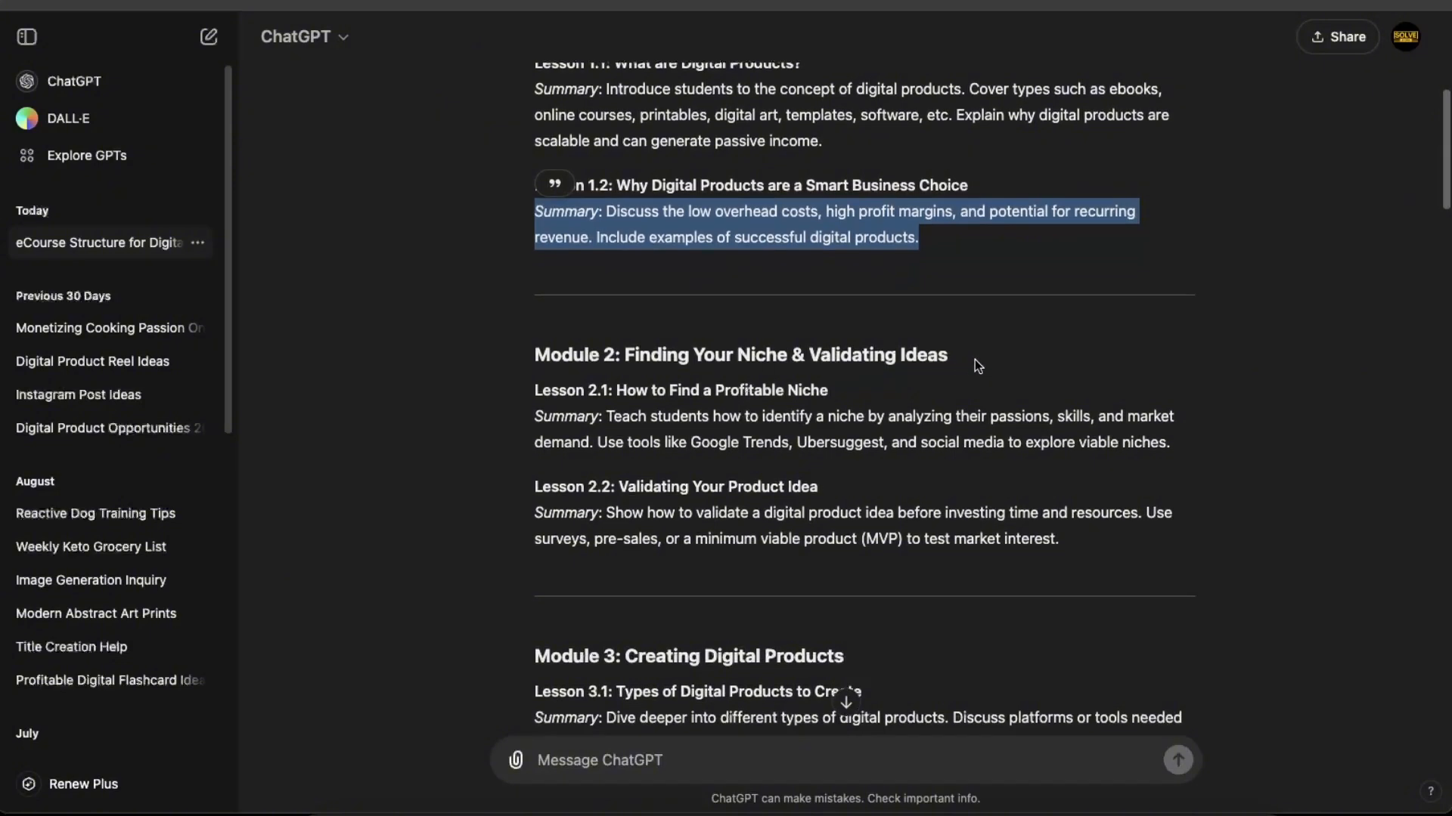
left_click_drag(974, 359, 529, 357)
key("ctrl+c")
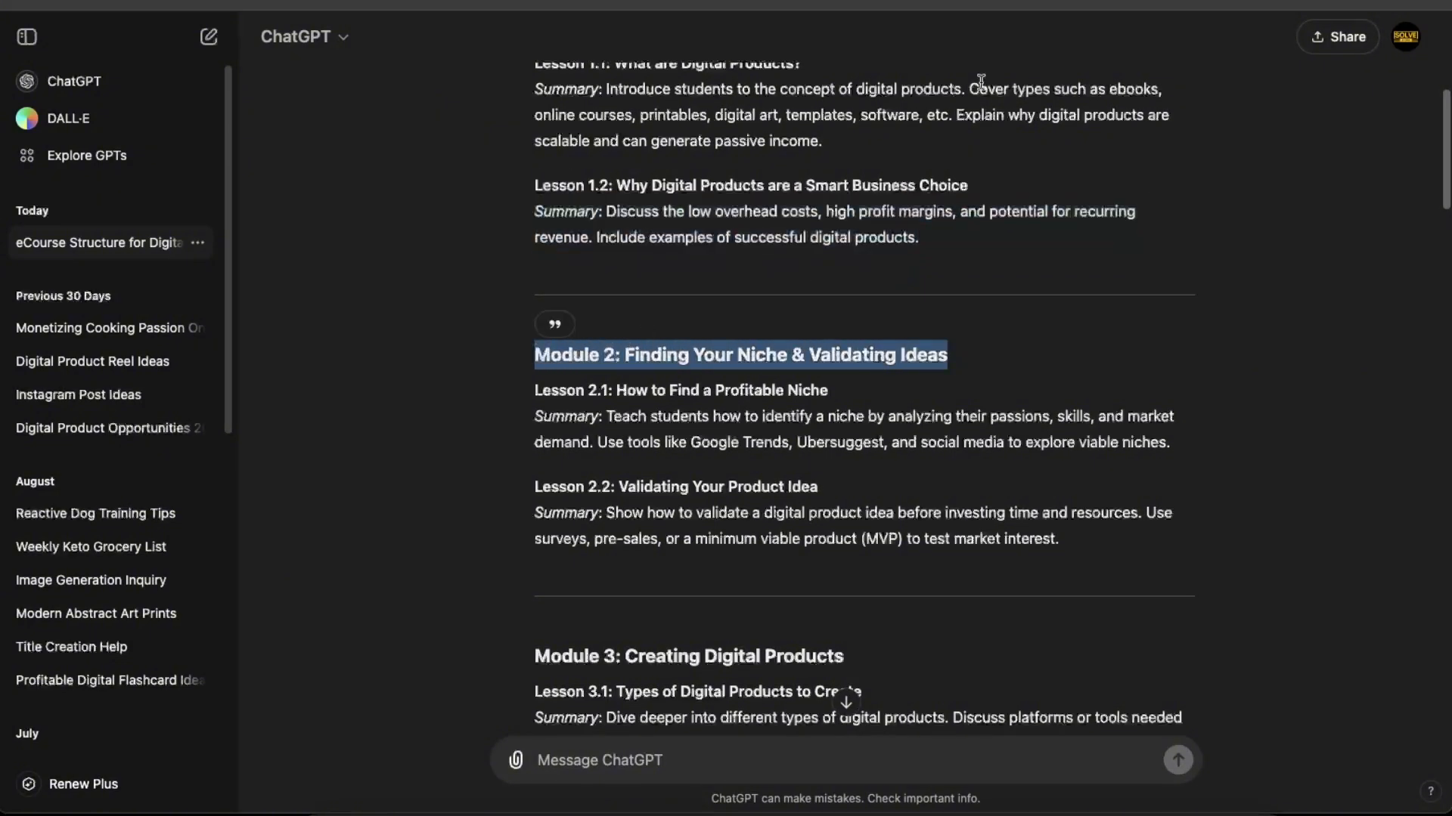
- Return to Stan and rename the second module as "Module 2: Finding Your Niche & Validating Ideas"
key("alt+Tab")
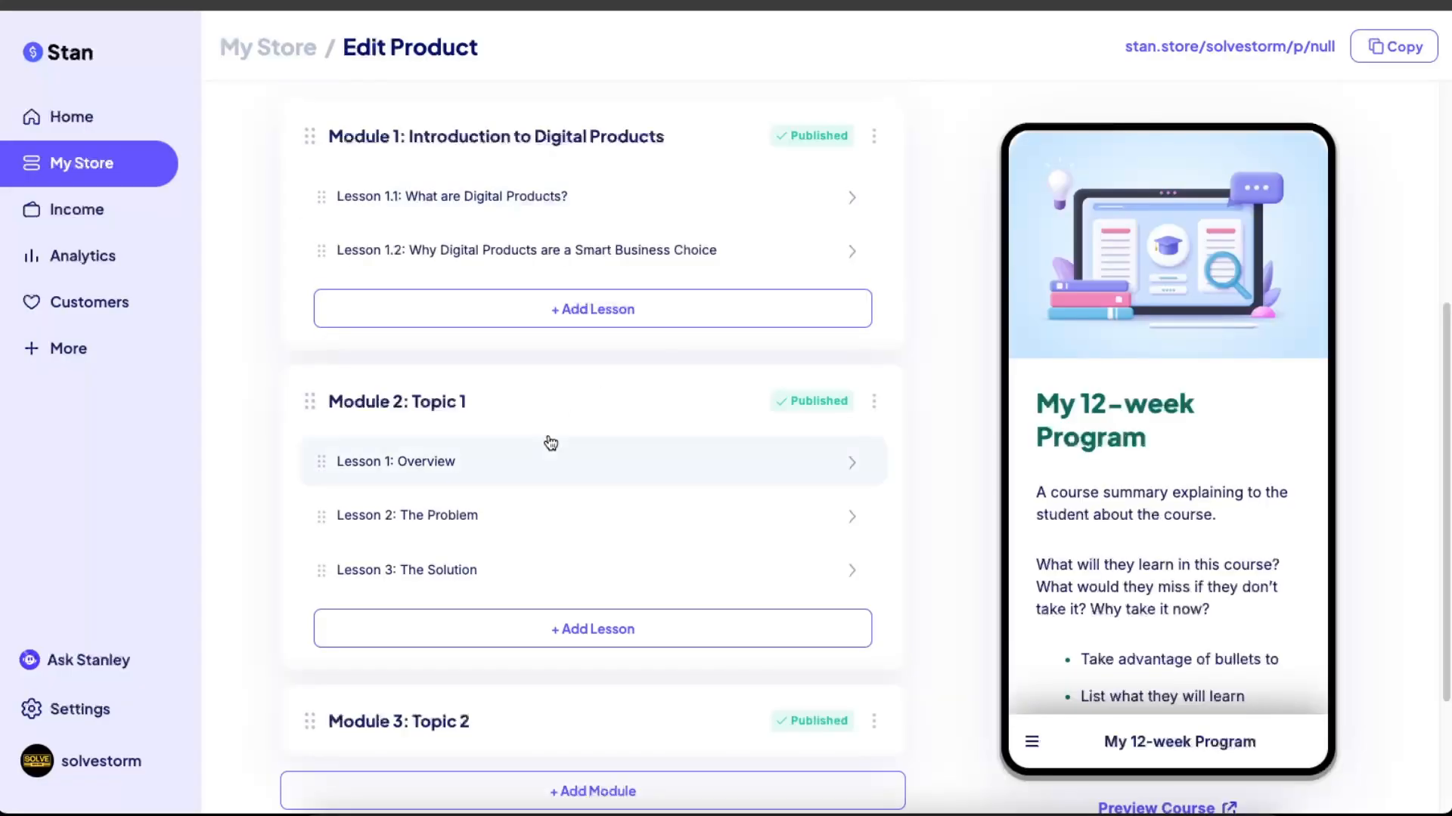
left_click(875, 405)
left_click(931, 570)
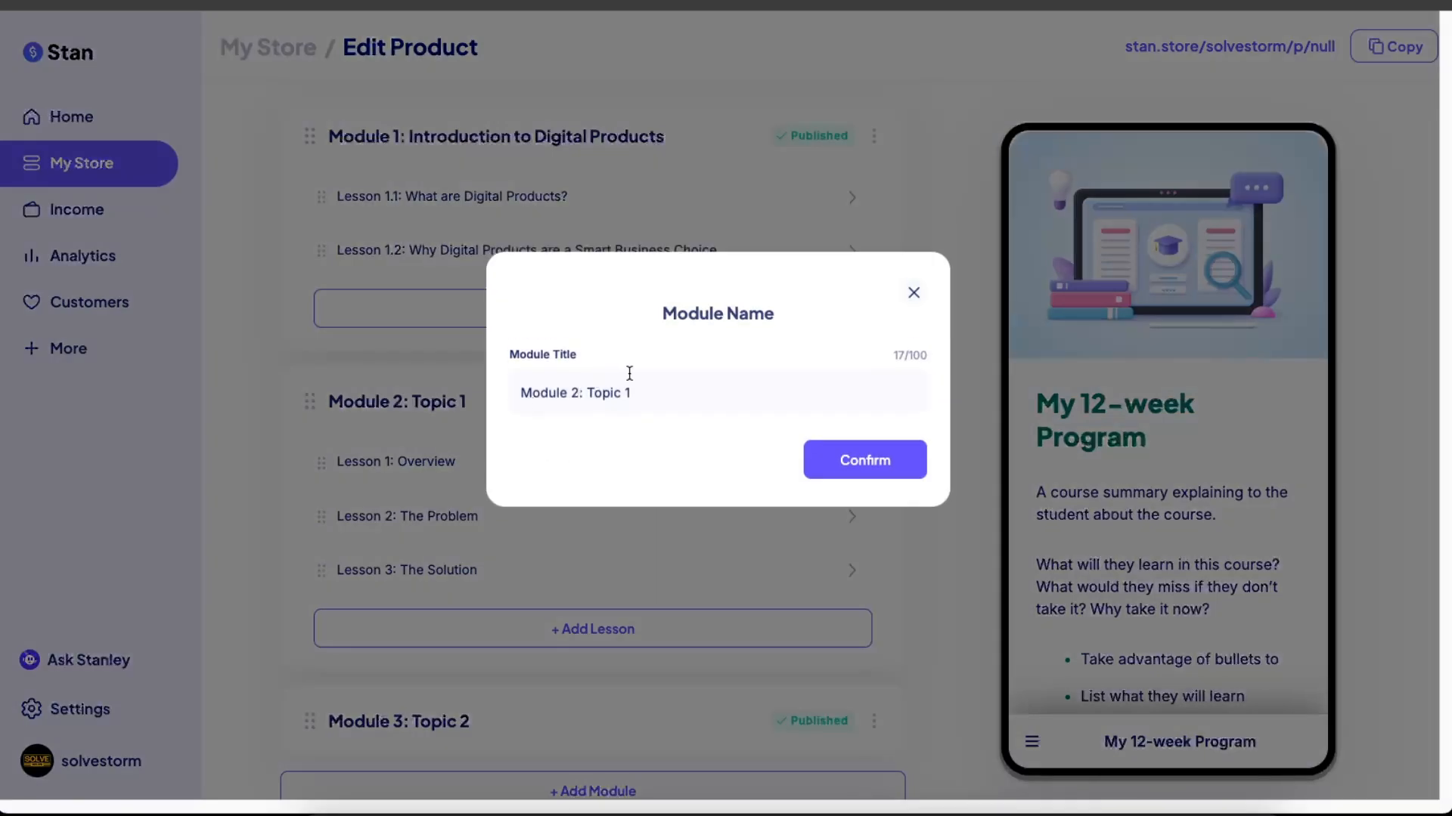
key("ctrl+a")
key("ctrl+v")
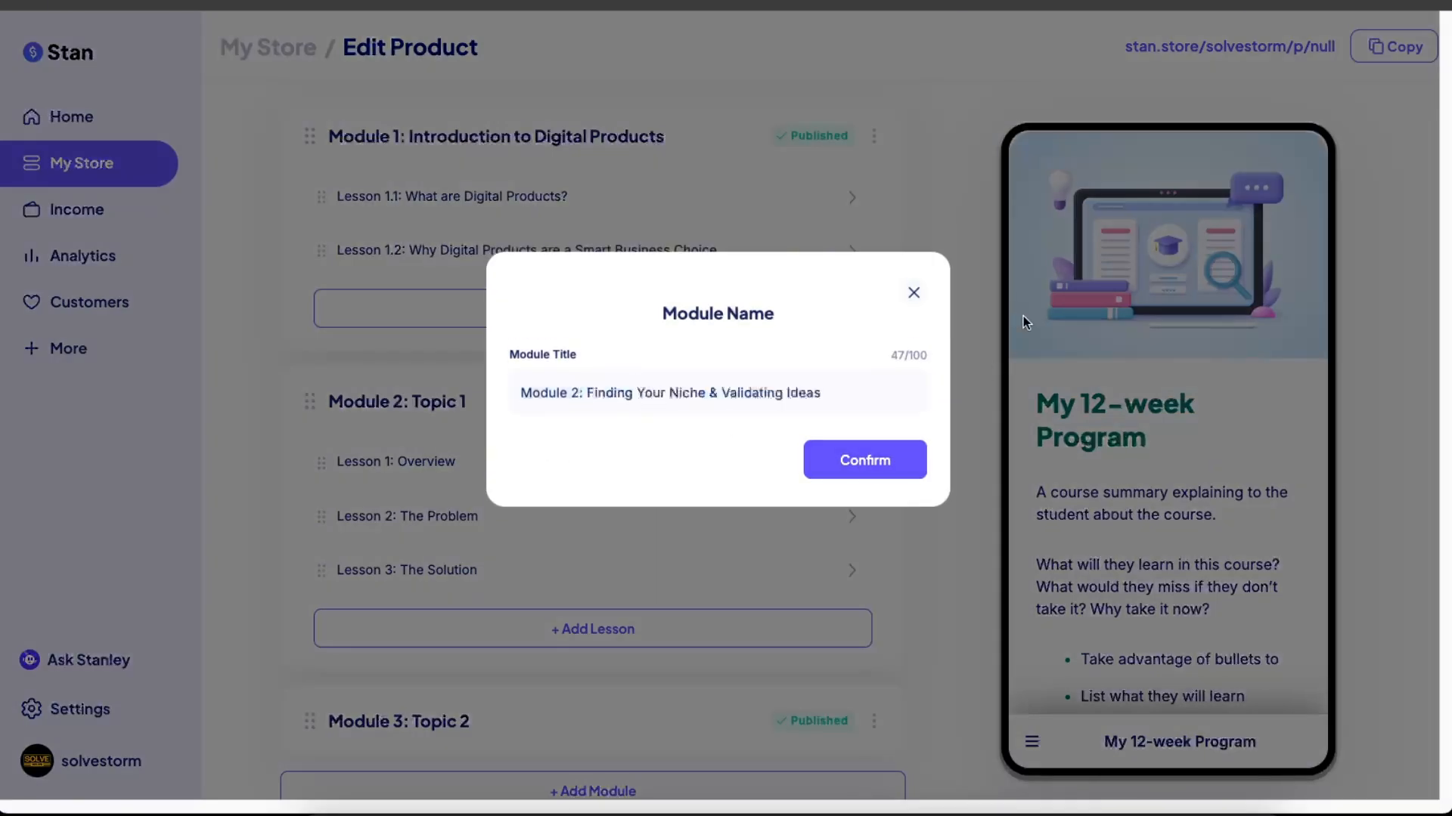
key("Return")
scroll(904, 415, "down", 2)
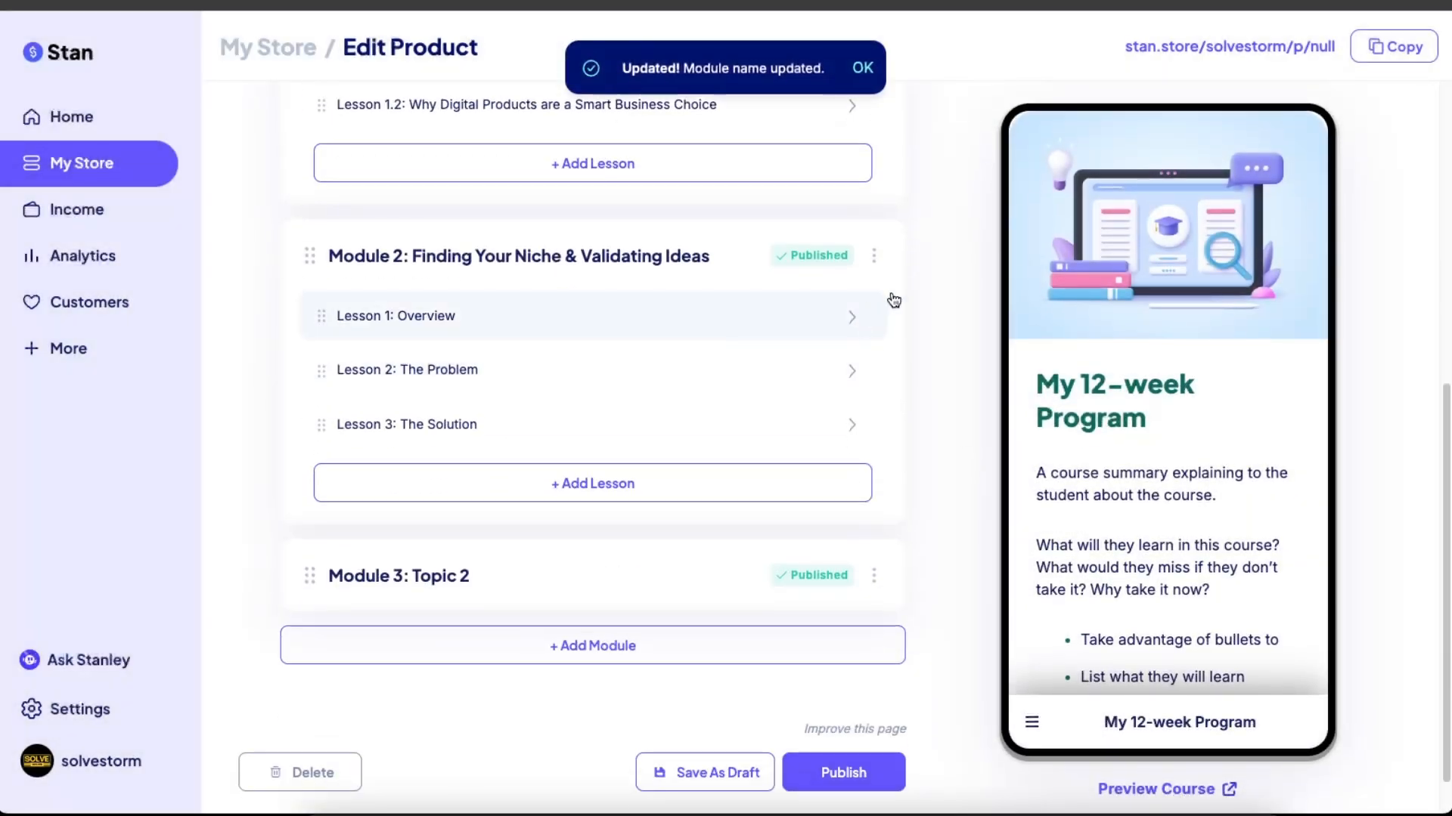
- Retitle Module 2's first lesson "Lesson 2.1: How to Find a Profitable Niche" using the heading copied from ChatGPT
key("ctrl+Tab")
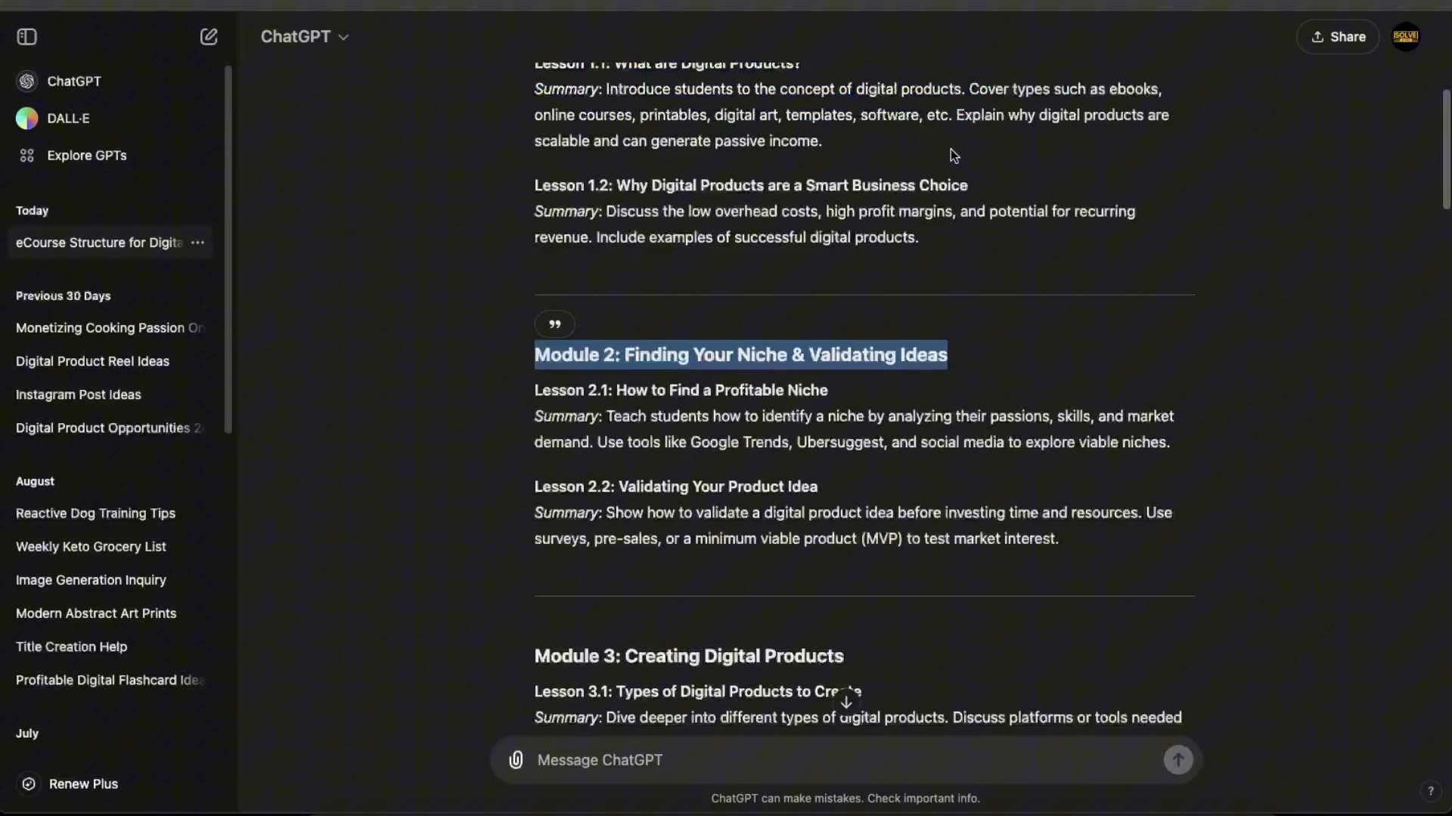
triple_click(538, 390)
key("ctrl+c")
key("ctrl+shift+Tab")
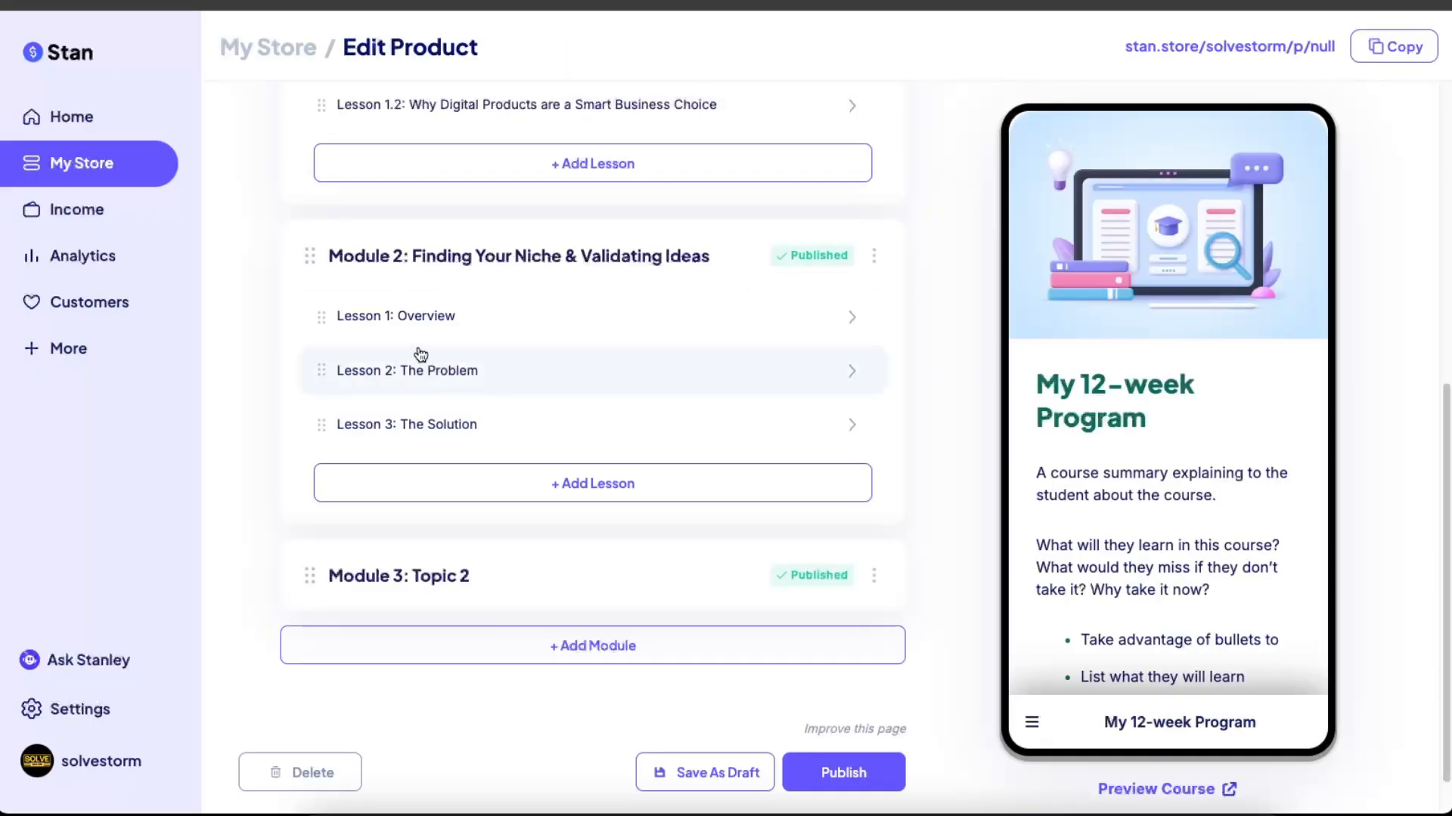
left_click(868, 316)
scroll(463, 278, "up", 2)
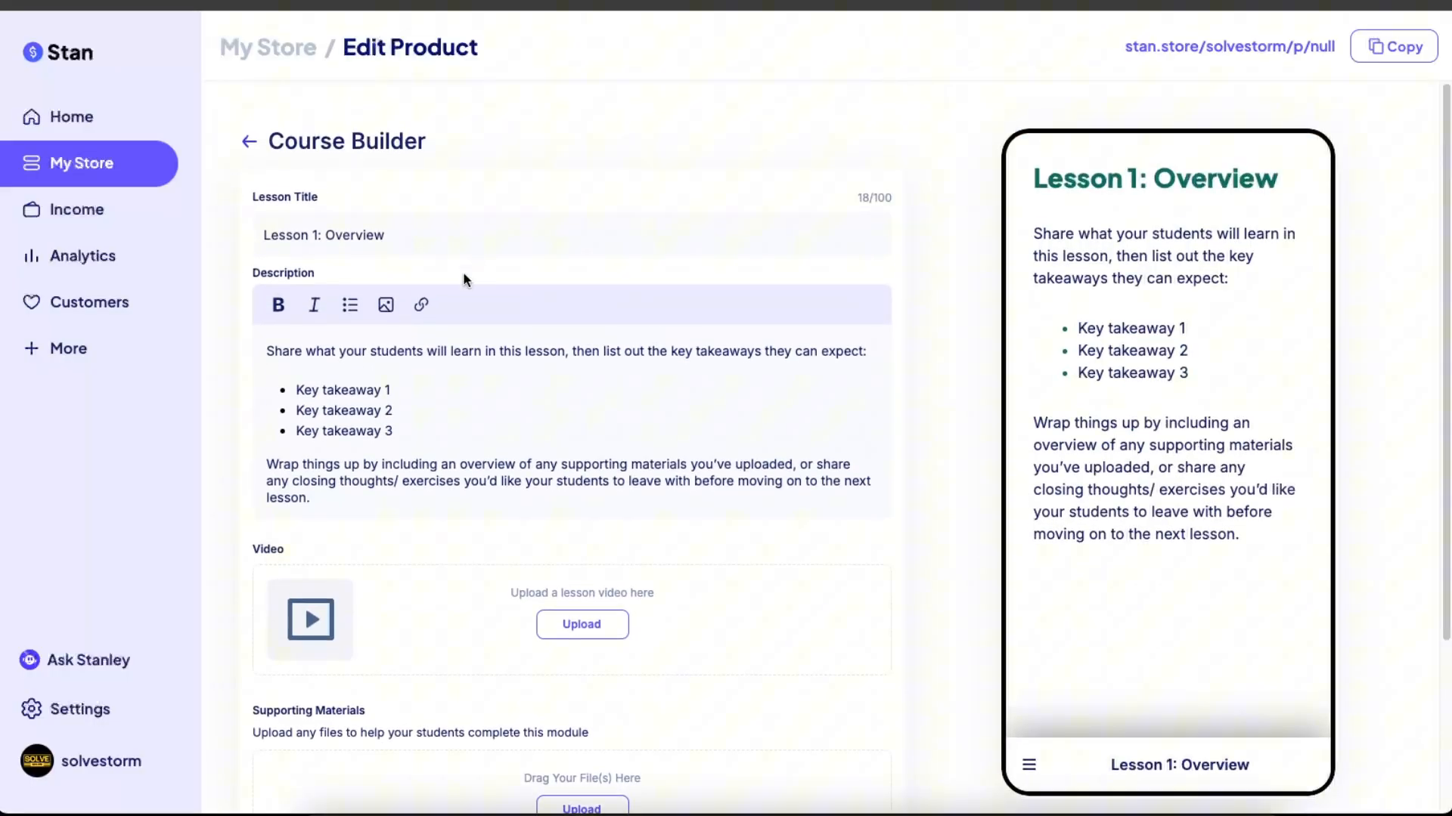
triple_click(415, 240)
key("ctrl+v")
- Replace the placeholder description of Lesson 2.1 with the lesson's summary copied from ChatGPT
key("ctrl+Tab")
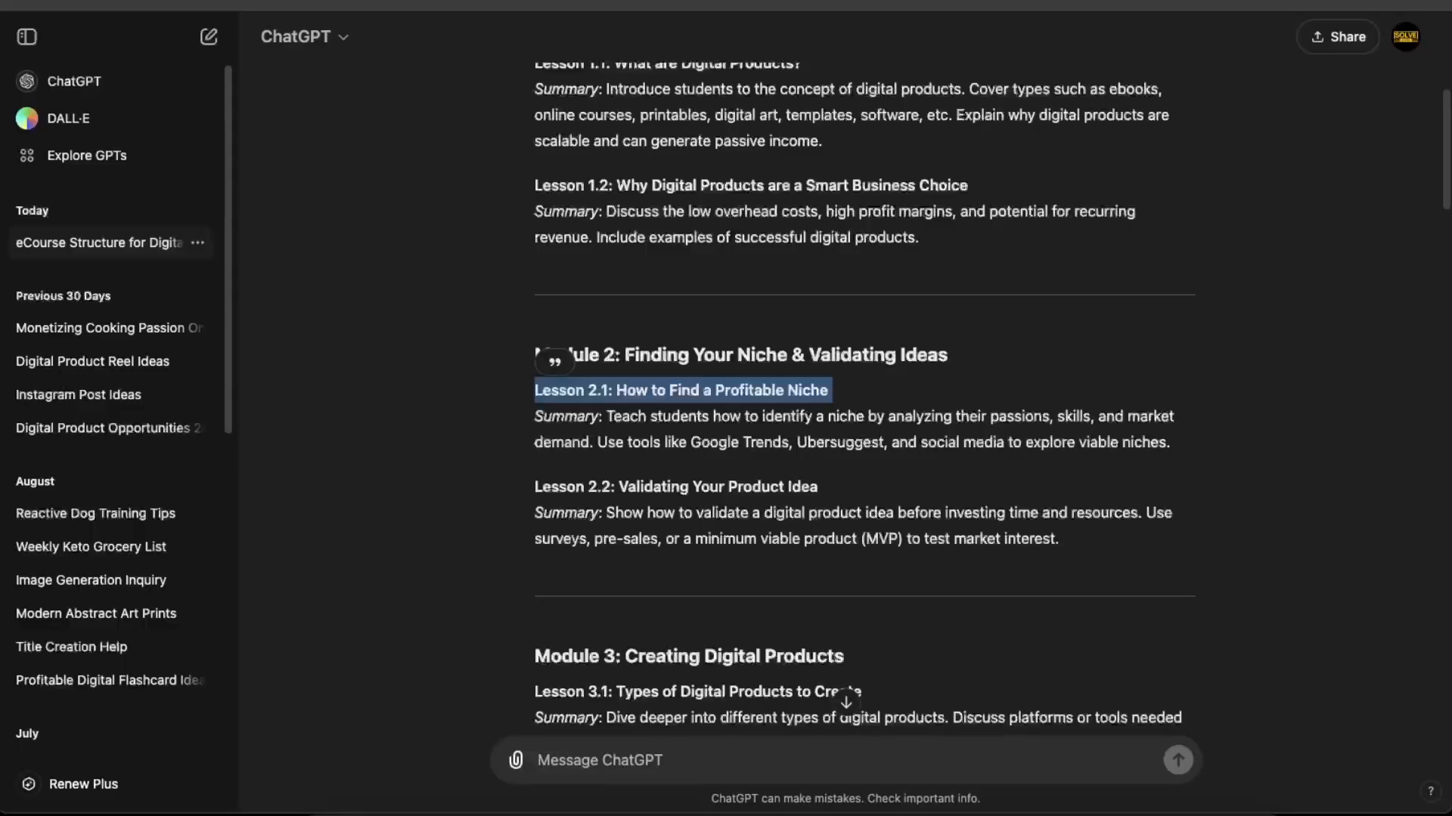
triple_click(554, 416)
key("ctrl+c")
key("ctrl+shift+Tab")
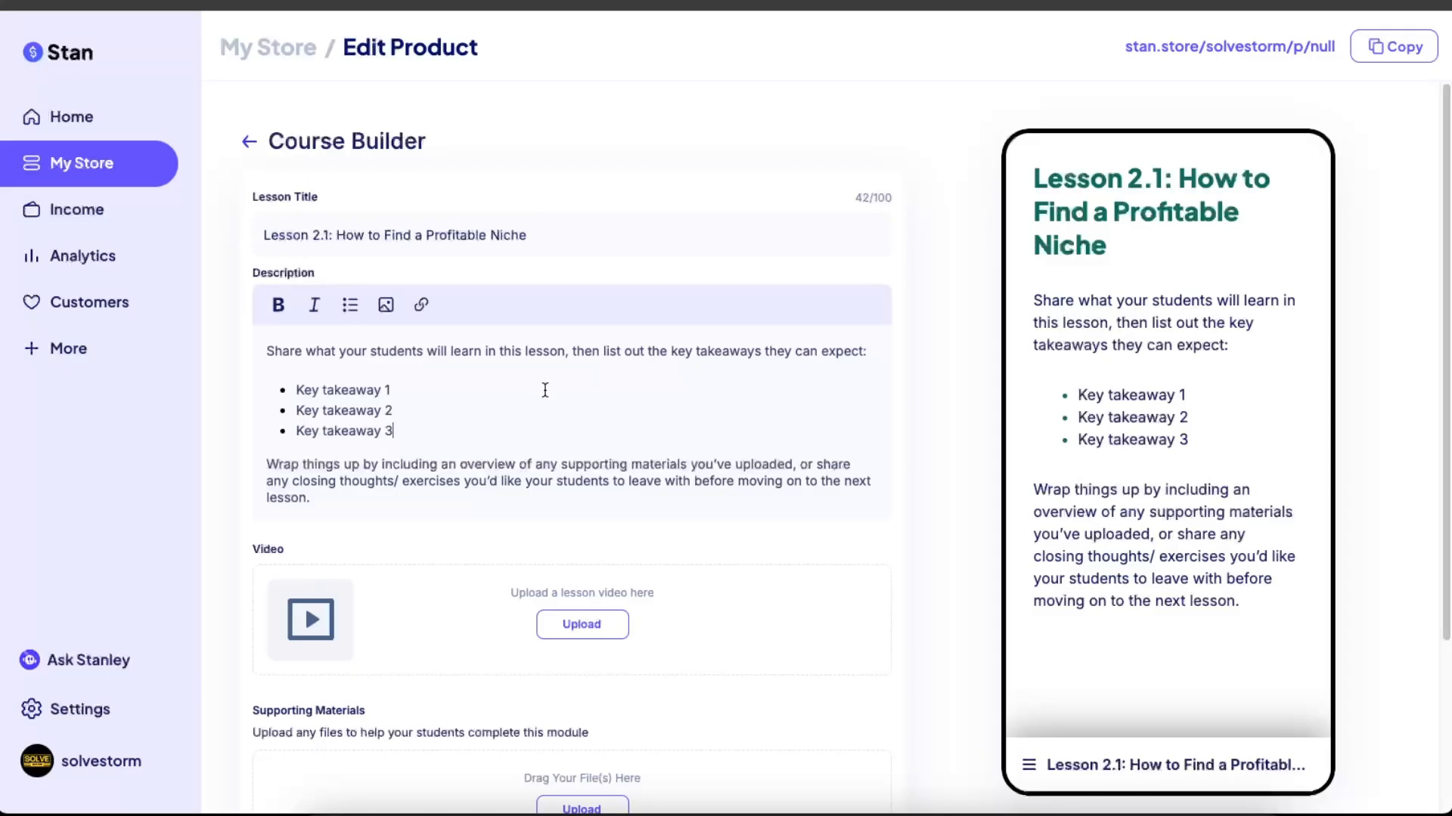
left_click(541, 399)
key("ctrl+a")
key("ctrl+v")
scroll(625, 493, "down", 2)
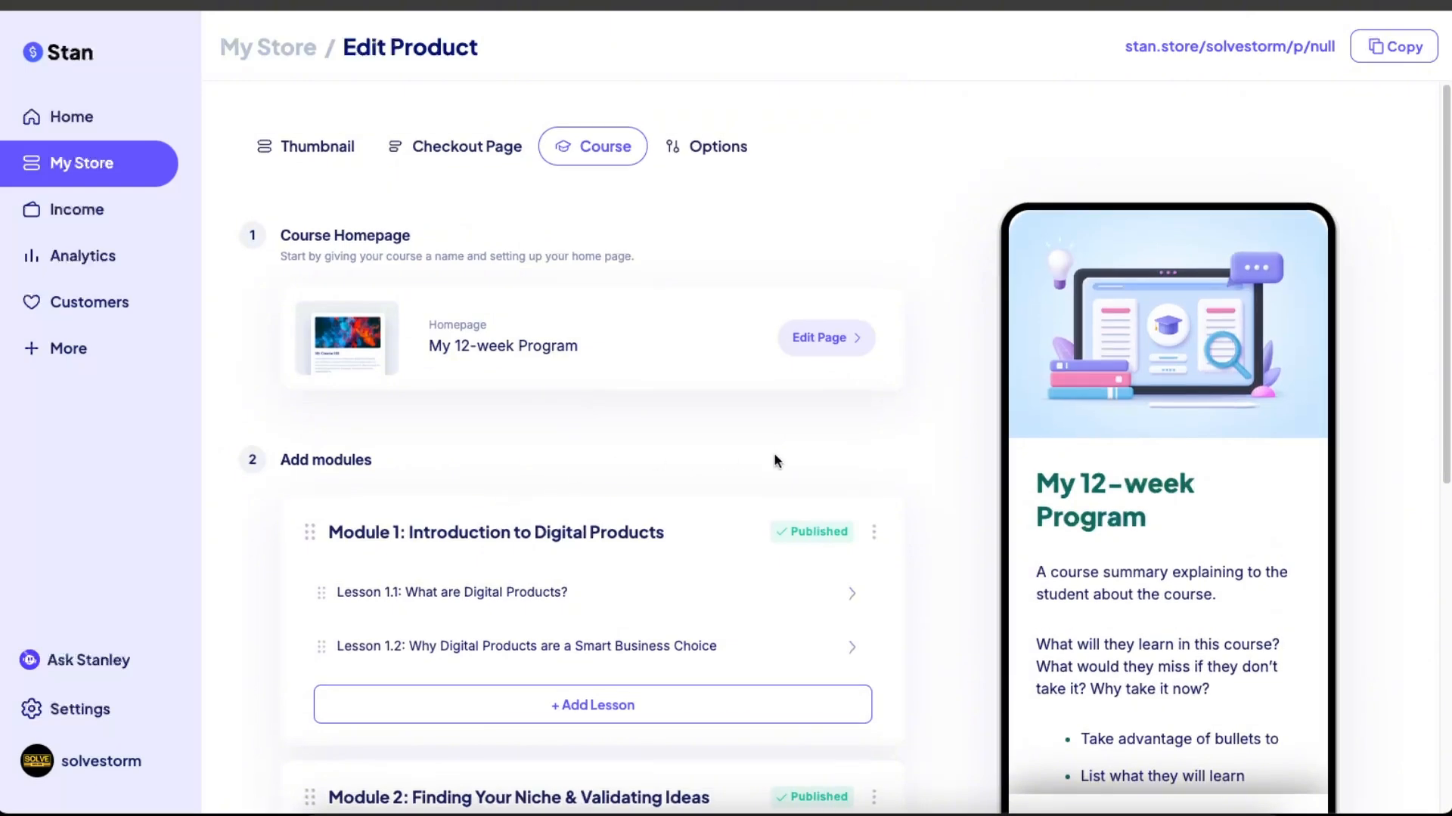
- Look over the updated course outline and add a new module after Module 3
scroll(794, 462, "down", 4)
scroll(632, 421, "down", 4)
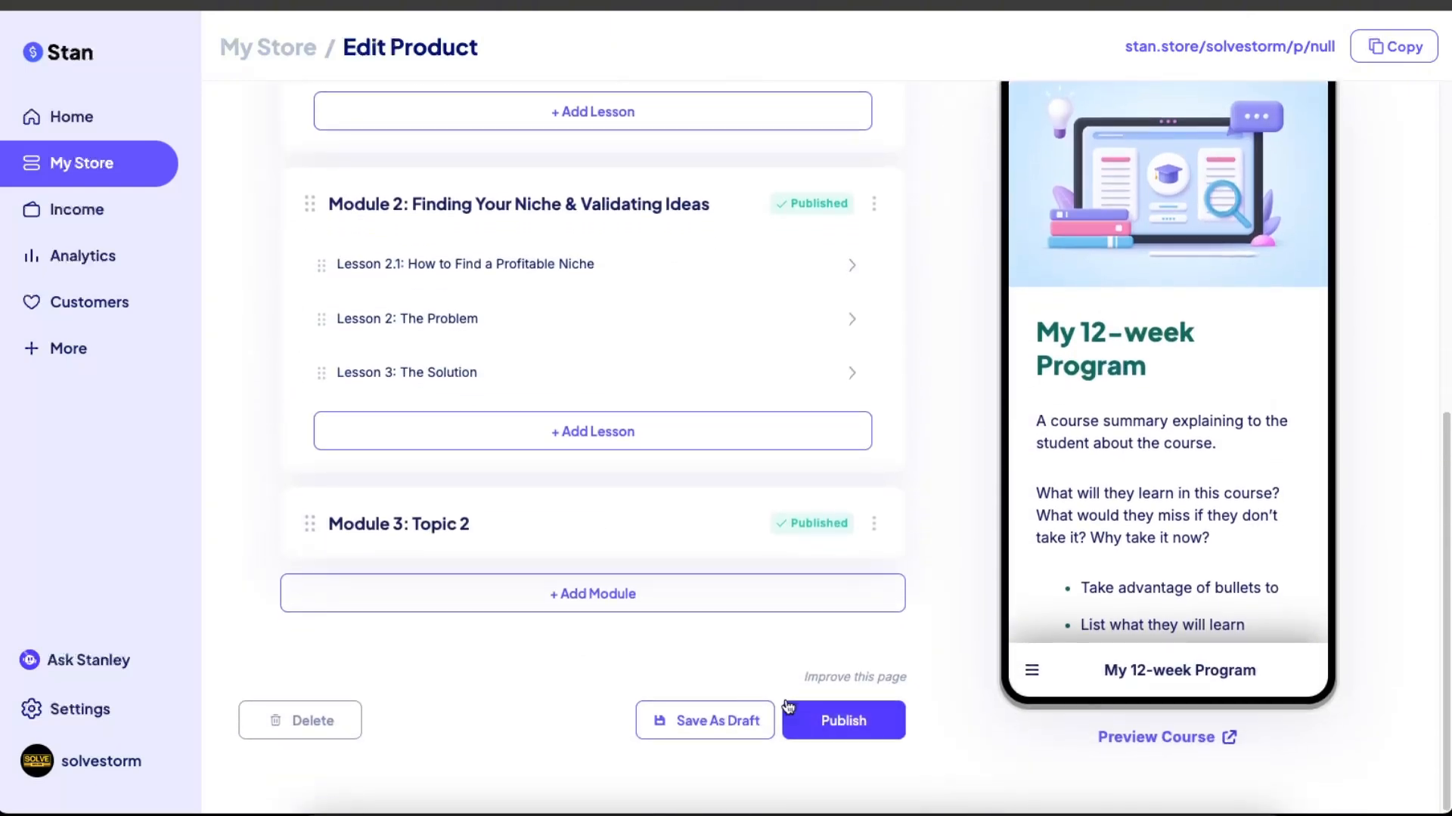
scroll(556, 654, "up", 8)
scroll(556, 654, "down", 8)
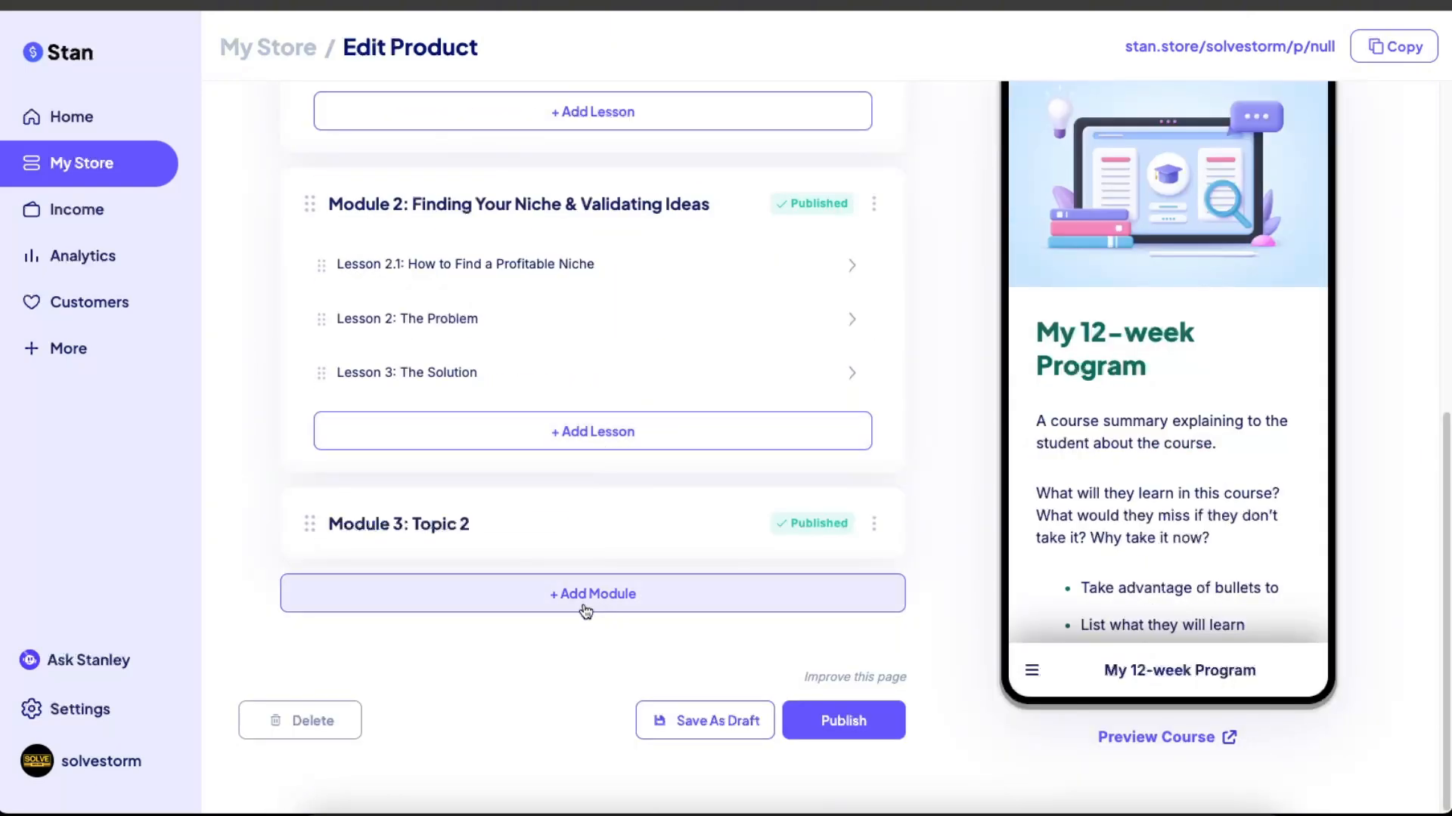
left_click(587, 604)
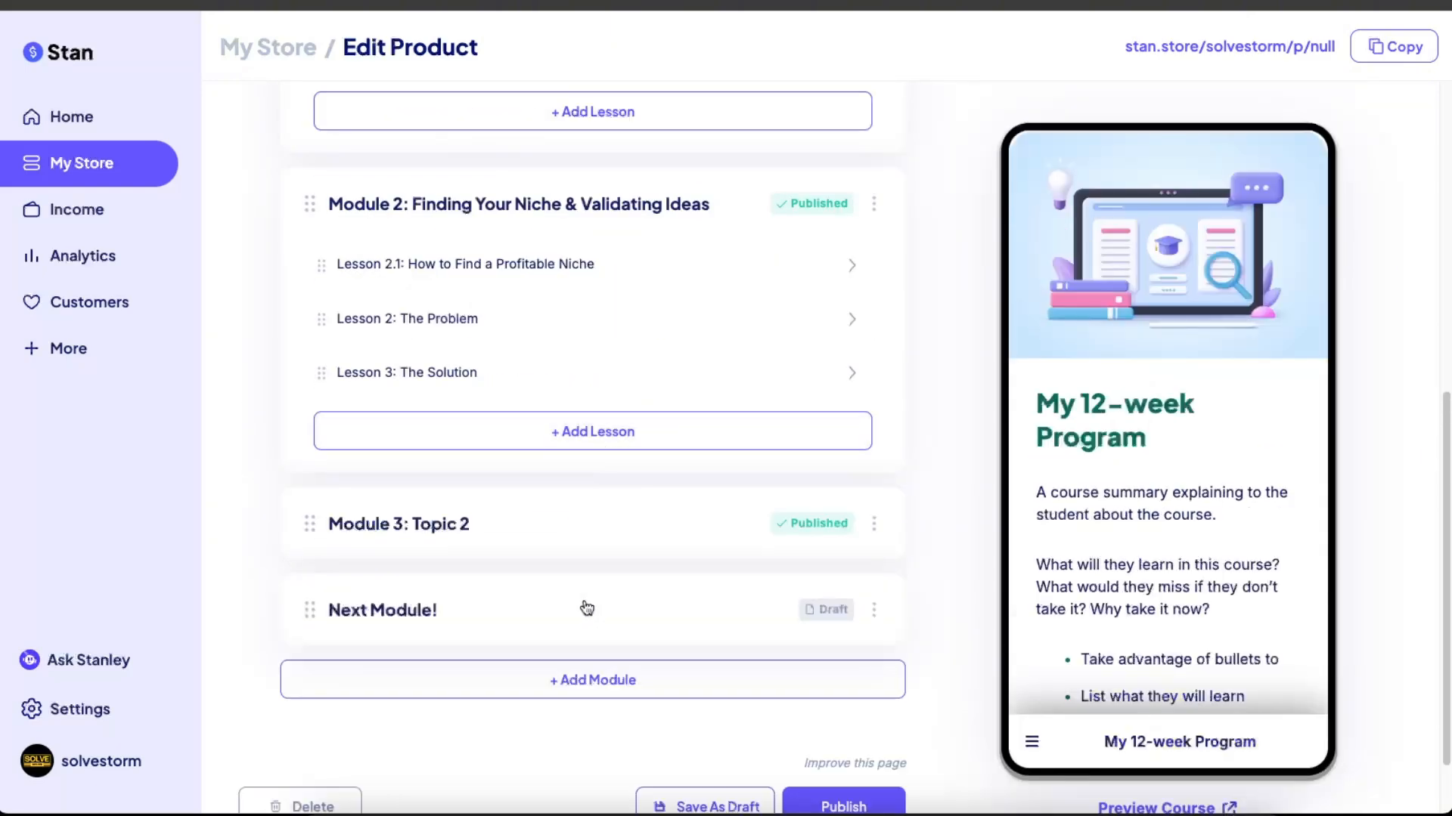
- Add another lesson to Module 2, leave its default content, and return to the course outline
left_click(577, 442)
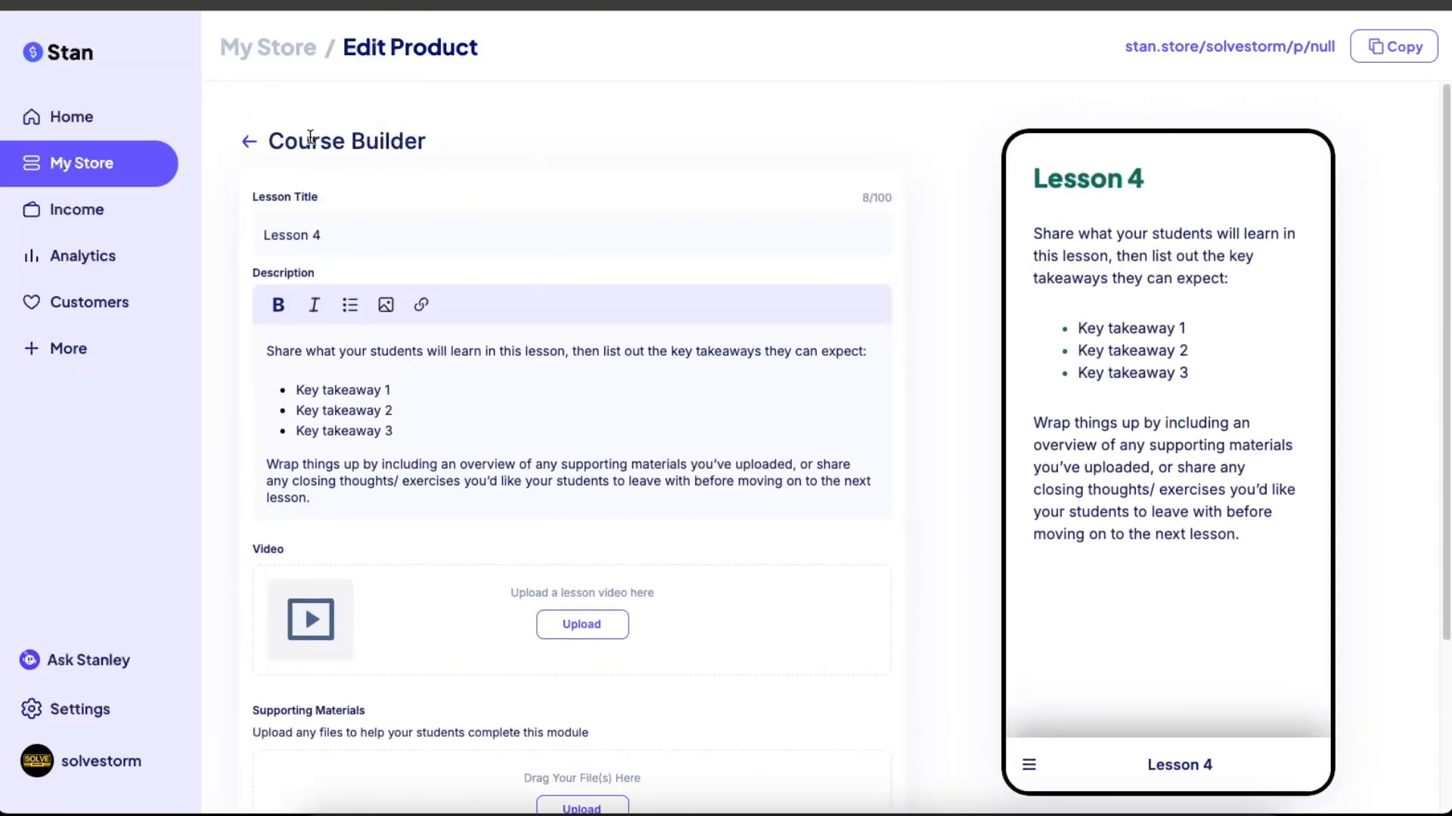
left_click(252, 151)
scroll(756, 416, "down", 10)
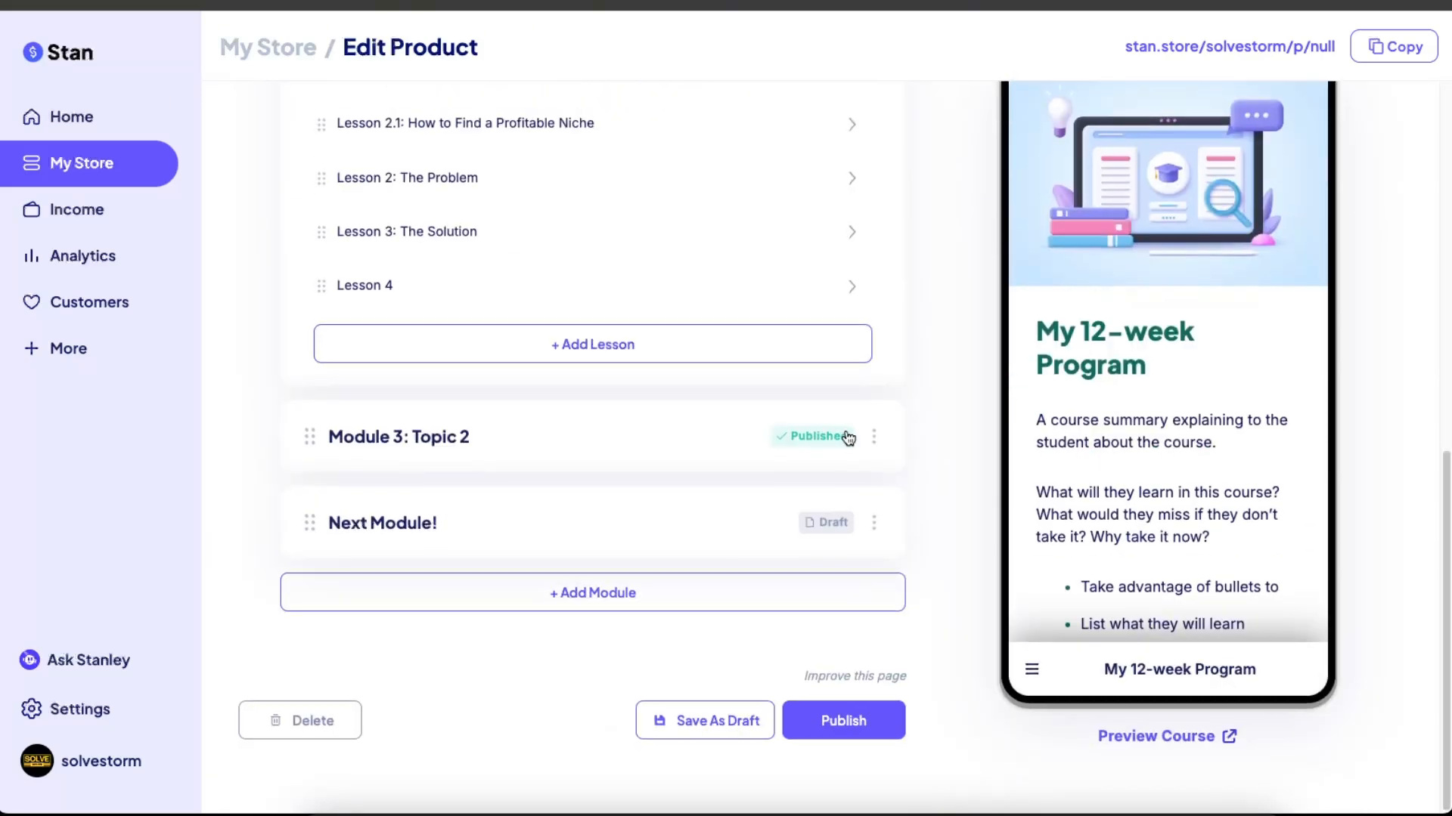
- Check the modules and lessons once more and publish the eCourse product
scroll(848, 438, "up", 8)
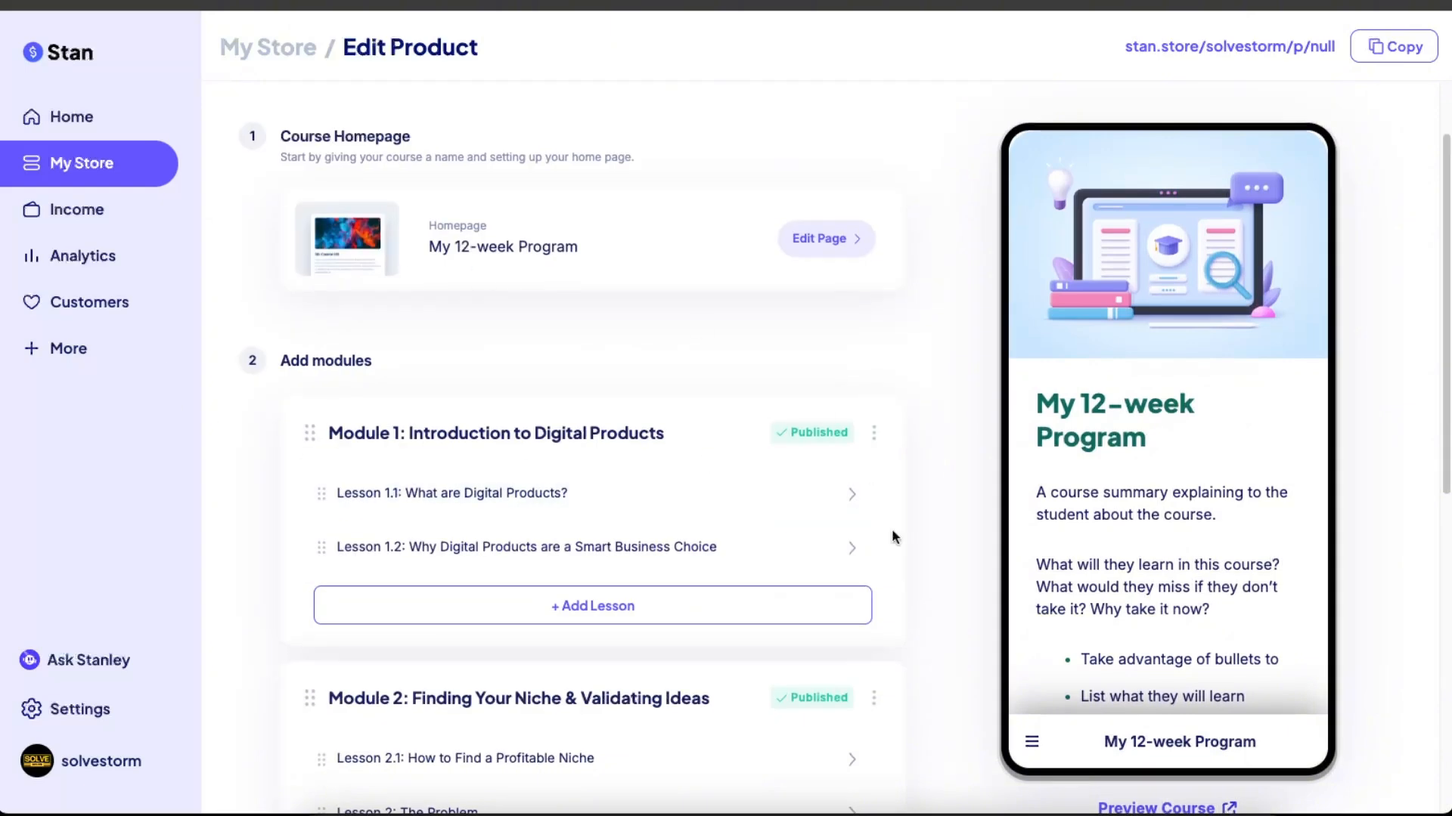
scroll(899, 576, "down", 8)
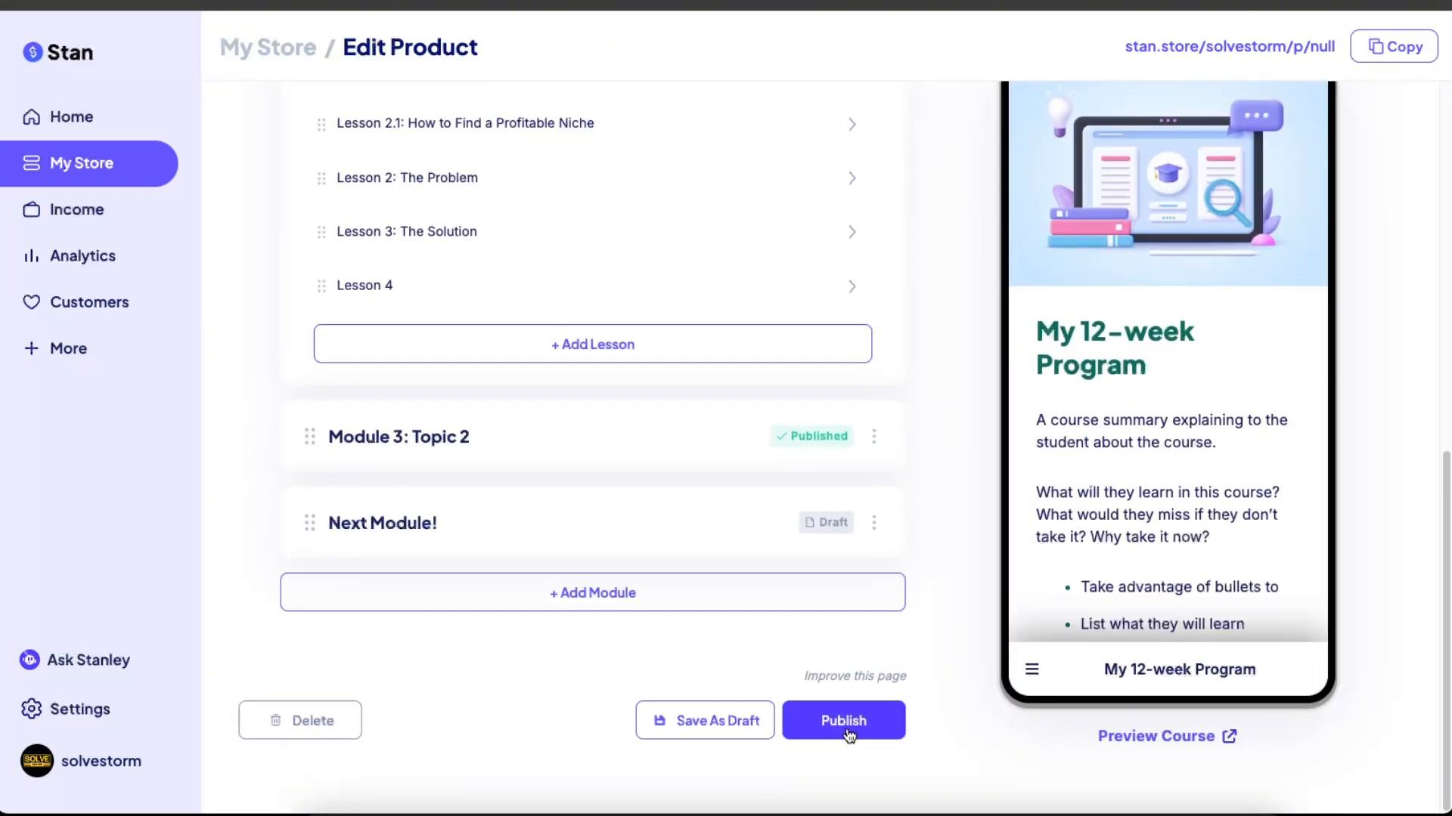
left_click(881, 730)
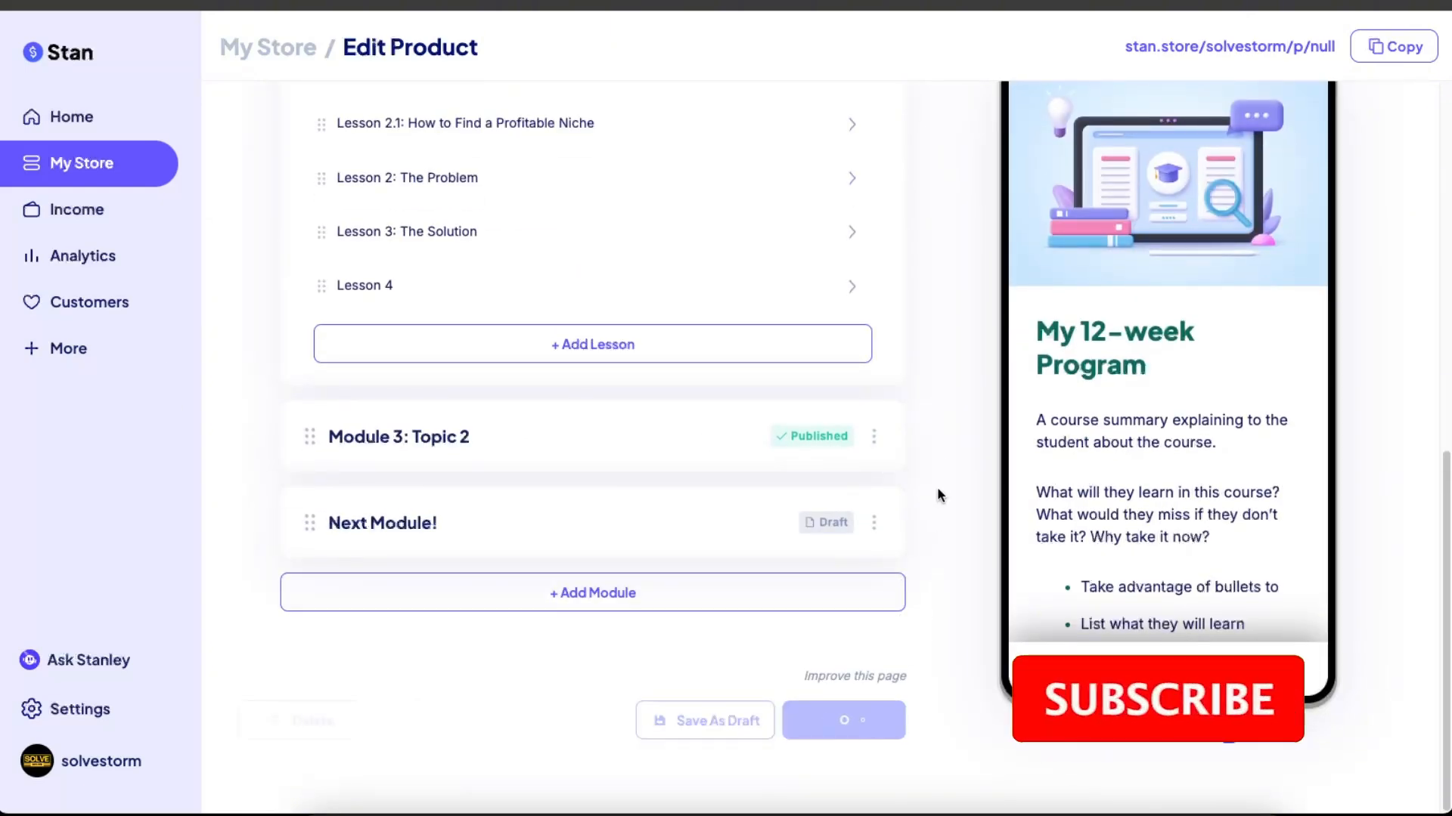